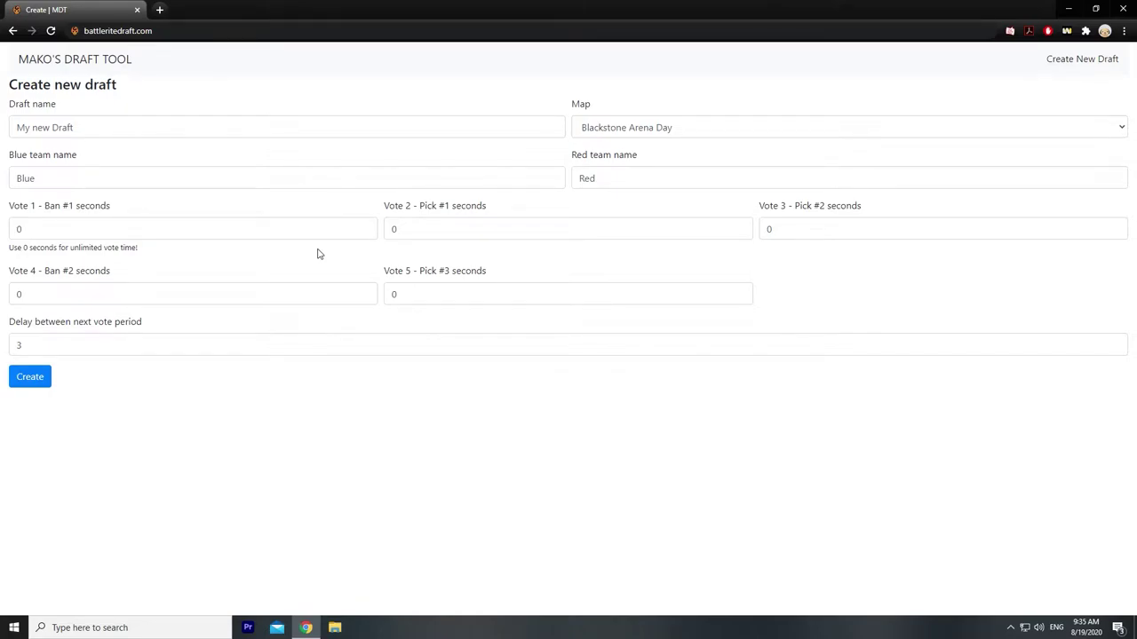
Step: Load the draft creation page at battleritedraft.com
left_click(207, 33)
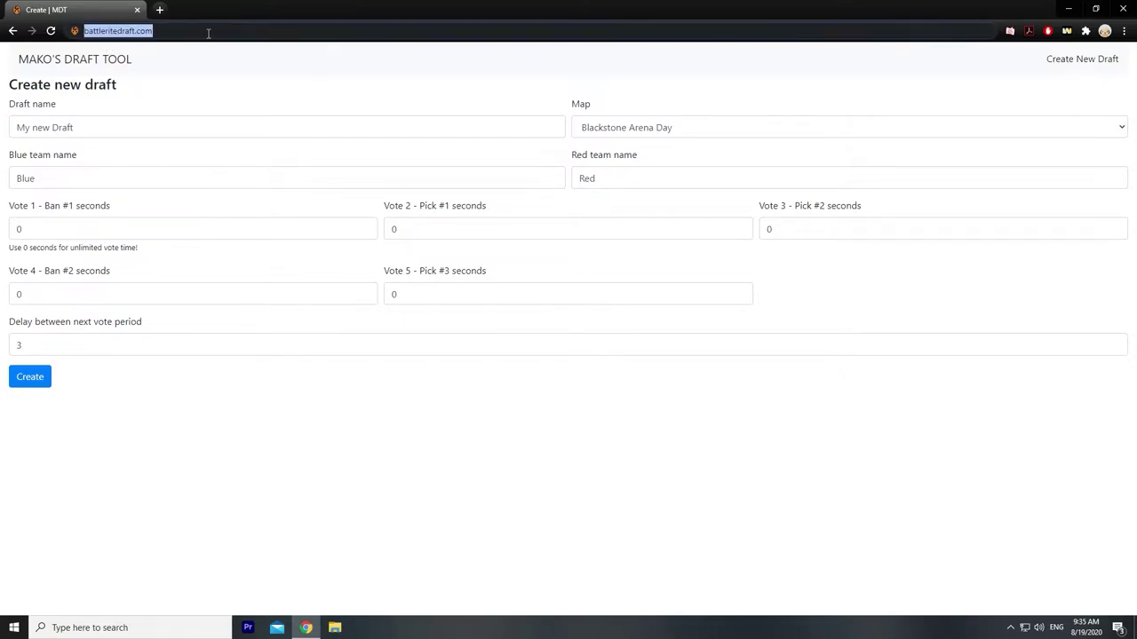
key("Return")
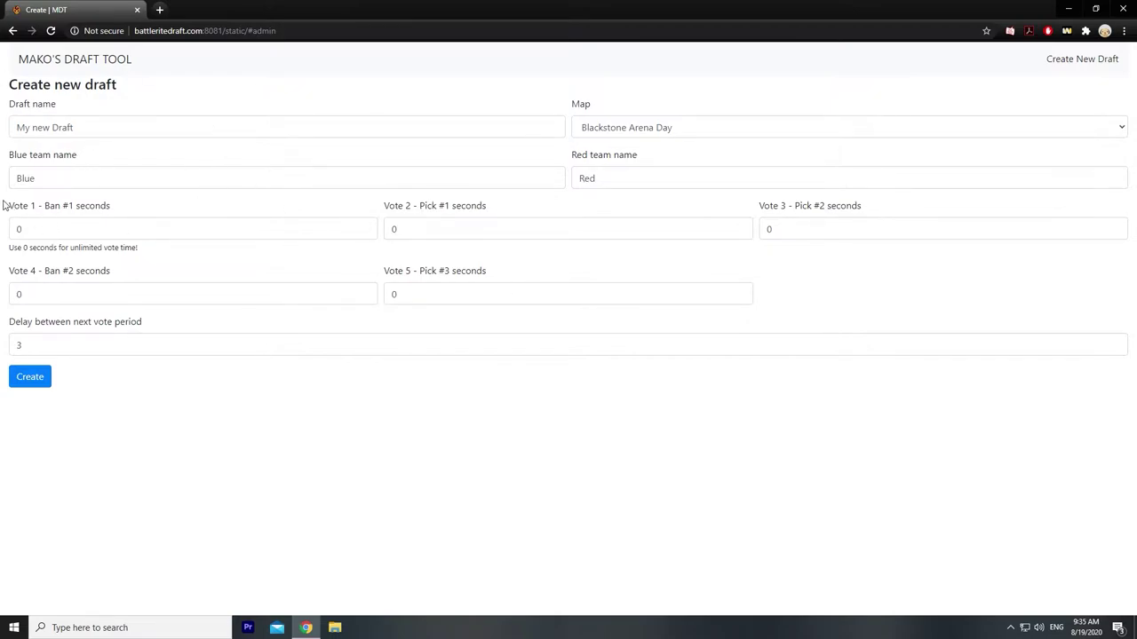
left_click_drag(5, 201, 697, 412)
left_click(697, 412)
Step: Name the new draft MCL and set its map to Dragon Garden Night
left_click(138, 128)
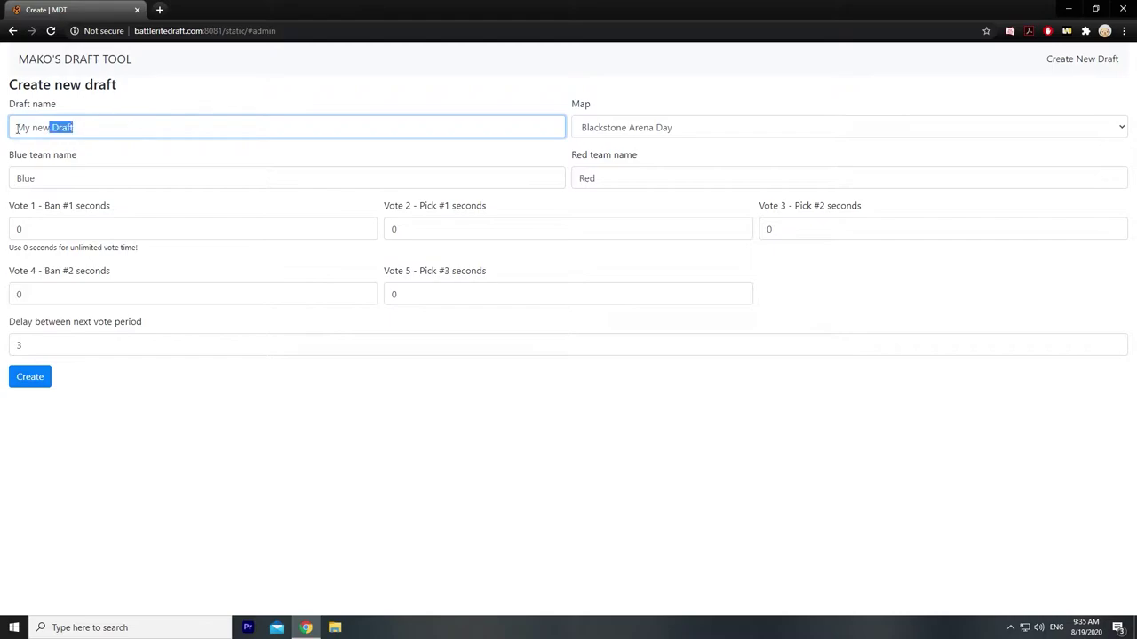
triple_click(138, 129)
type("Mc")
key("BackSpace")
type("CL")
left_click(723, 127)
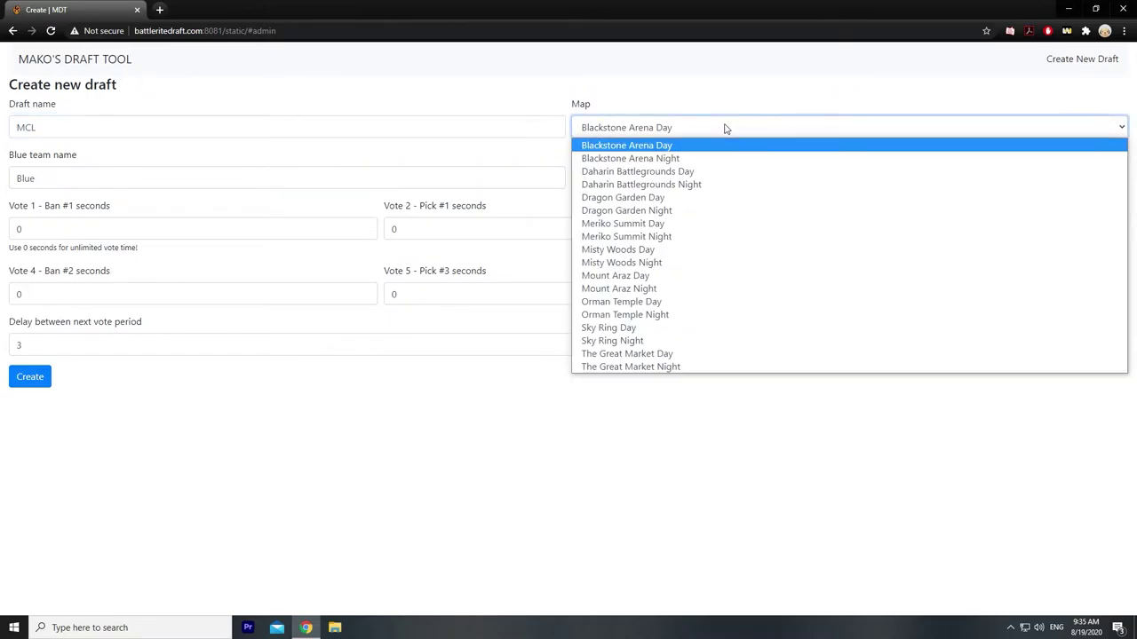
left_click(688, 210)
Step: Name the blue team Bears and the red team Tigers
left_click_drag(193, 186, 79, 185)
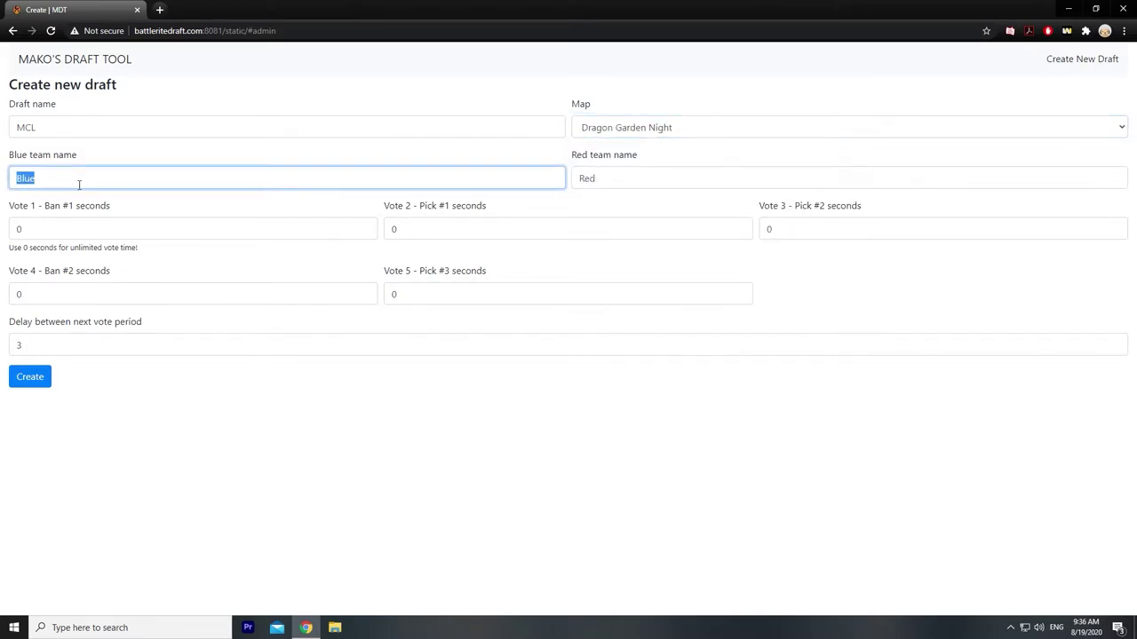
type("Bears")
key("Tab")
type("Tigers")
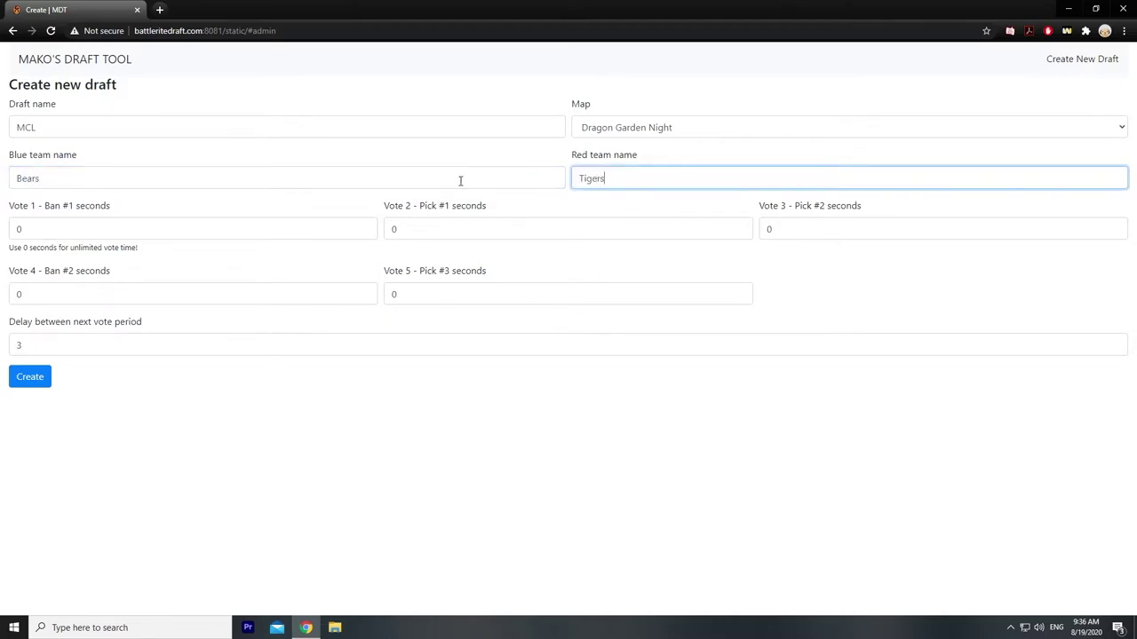
left_click(572, 405)
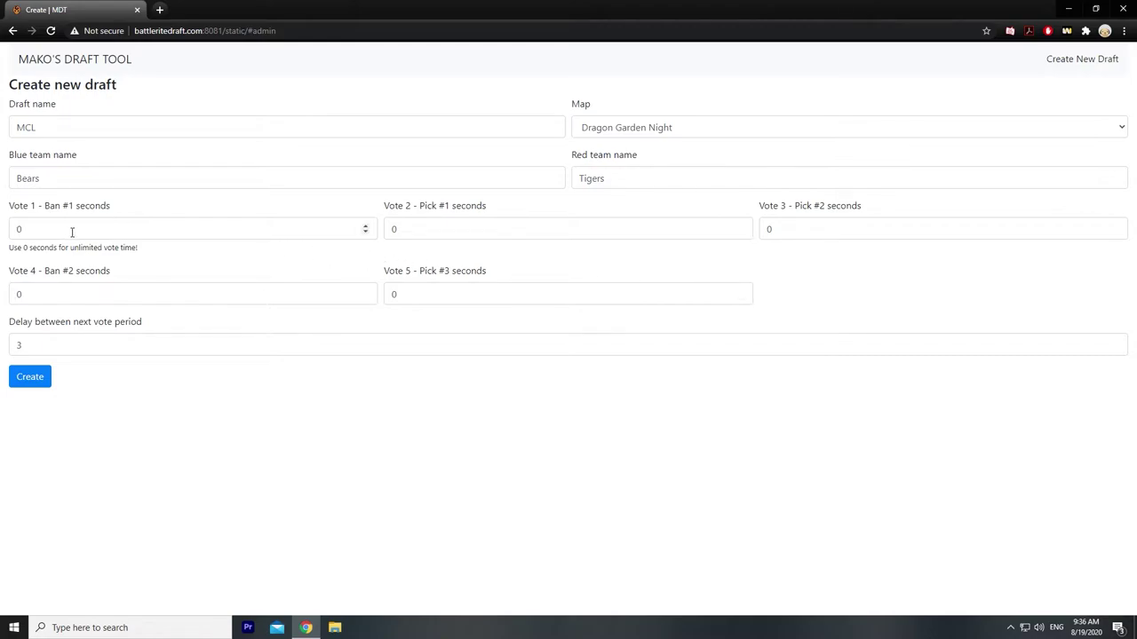
Step: Create the draft with the entered name, map and team settings
left_click_drag(66, 247, 140, 262)
left_click(140, 262)
left_click(30, 378)
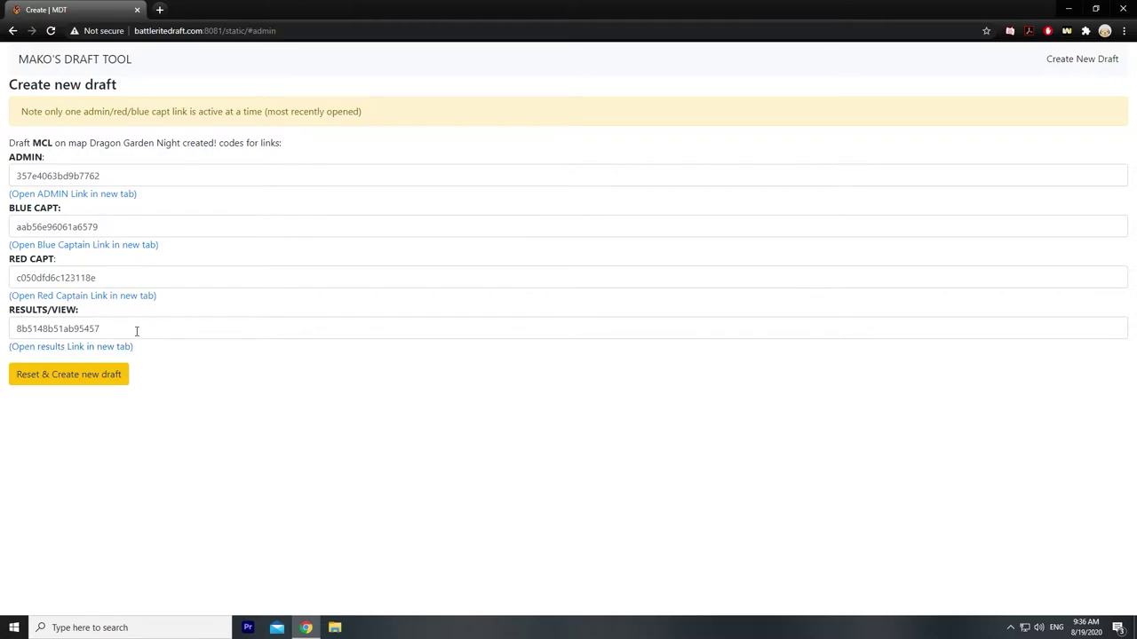
Step: Open the blue captain page in a separate tab, then return to the page with the draft's links
middle_click(133, 248)
left_click(232, 9)
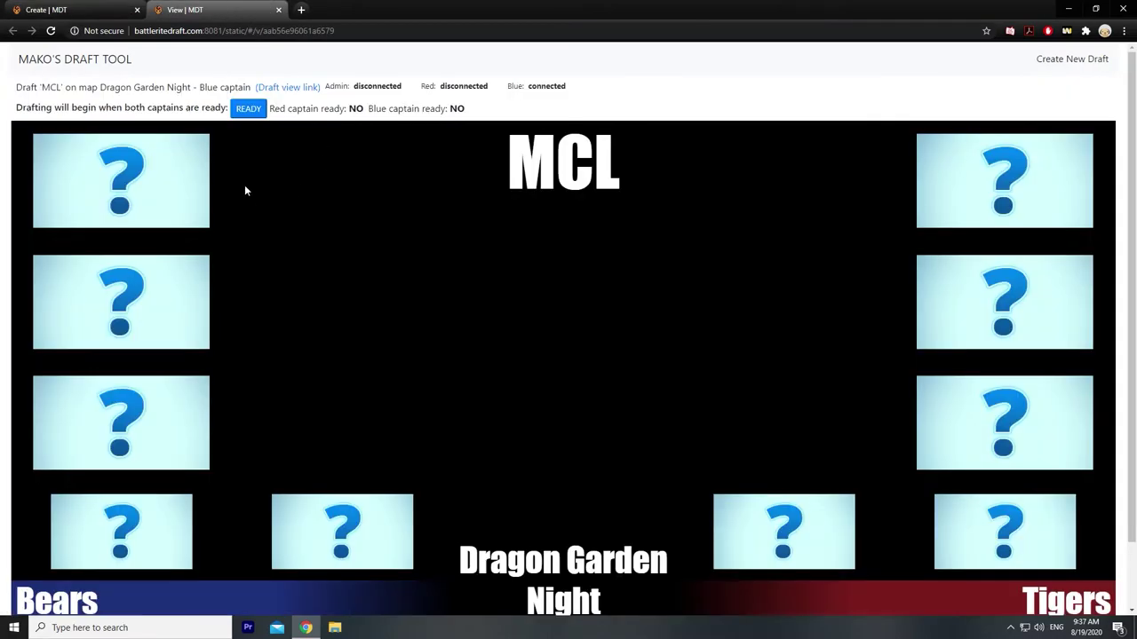
left_click(99, 8)
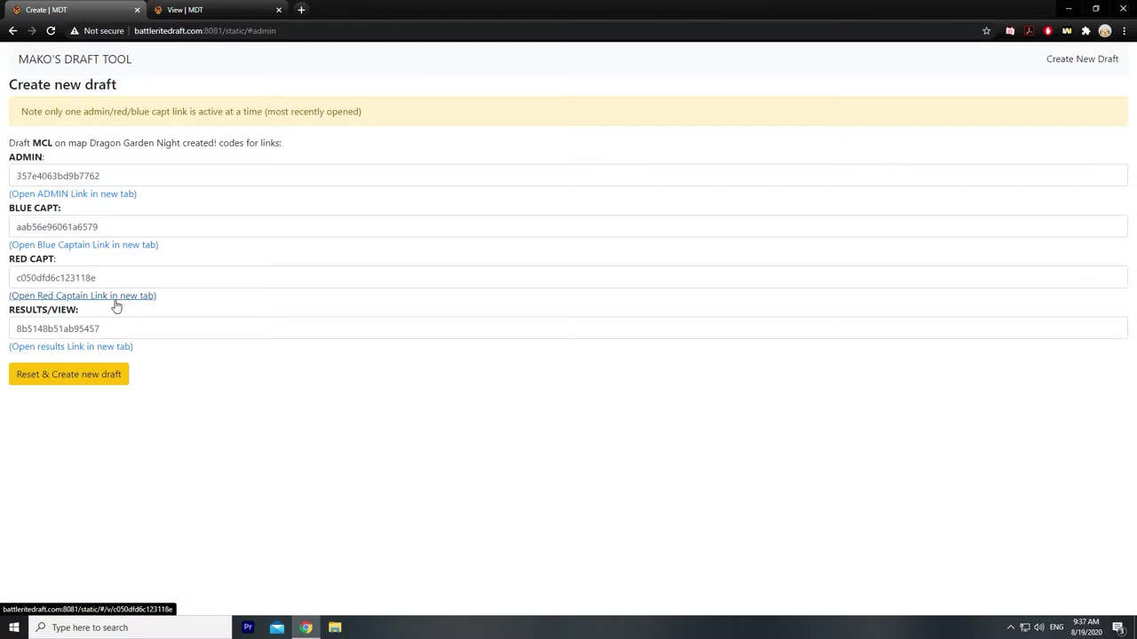
Step: Copy the address of the red captain link
right_click(115, 302)
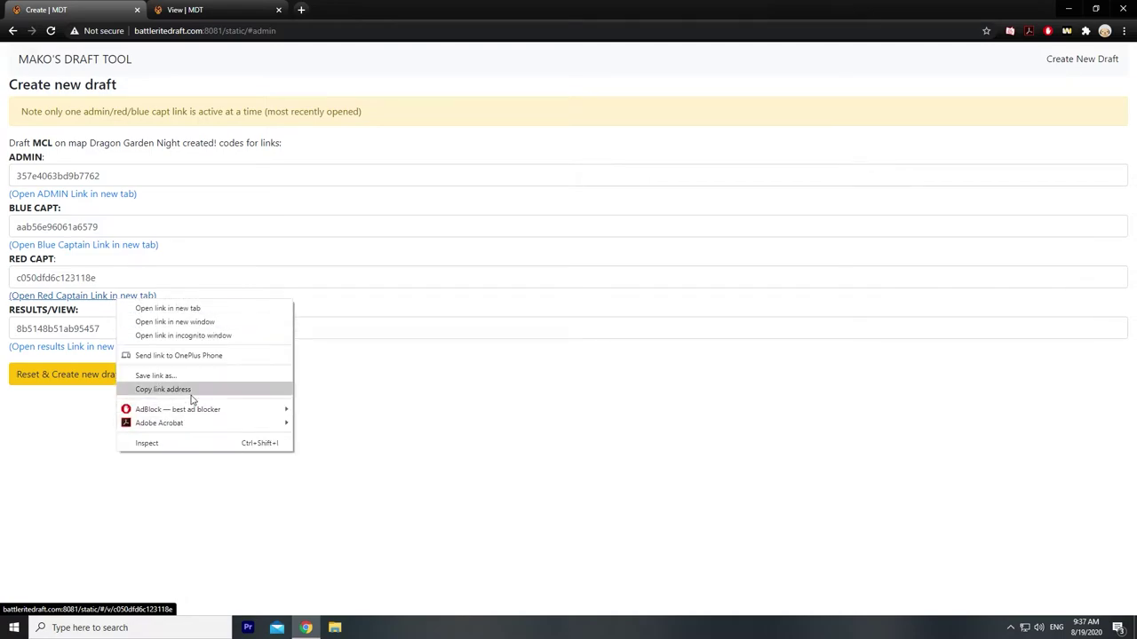
left_click(191, 391)
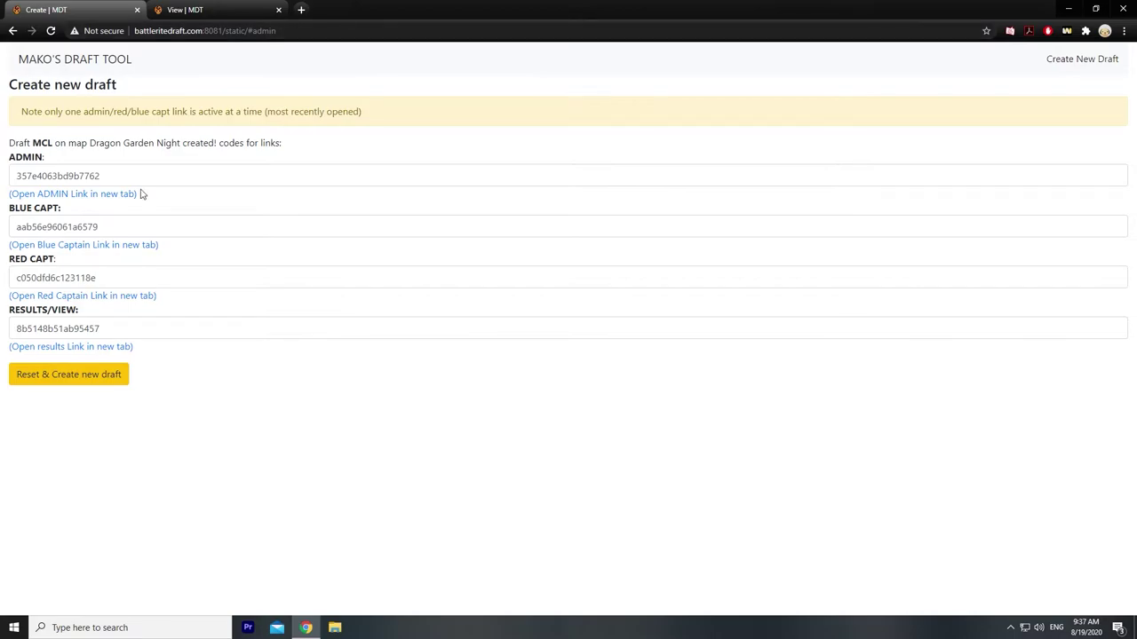
left_click_drag(21, 116, 212, 124)
left_click(217, 138)
Step: Open the red captain page and the draft's results page, each in its own tab
left_click(129, 300)
left_click(338, 30)
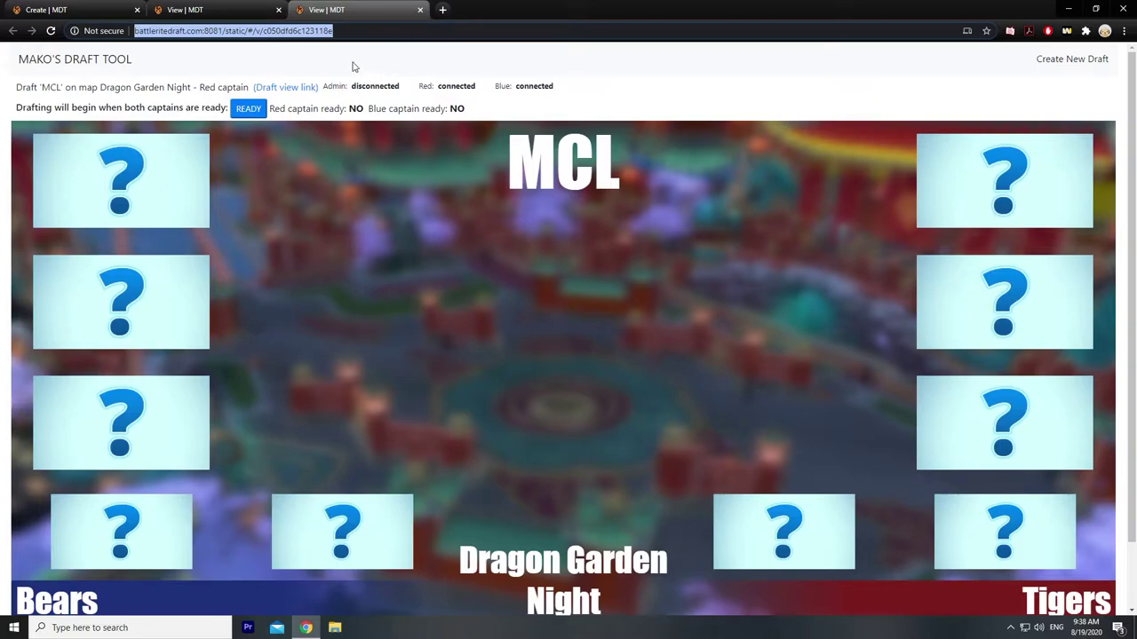
left_click(76, 12)
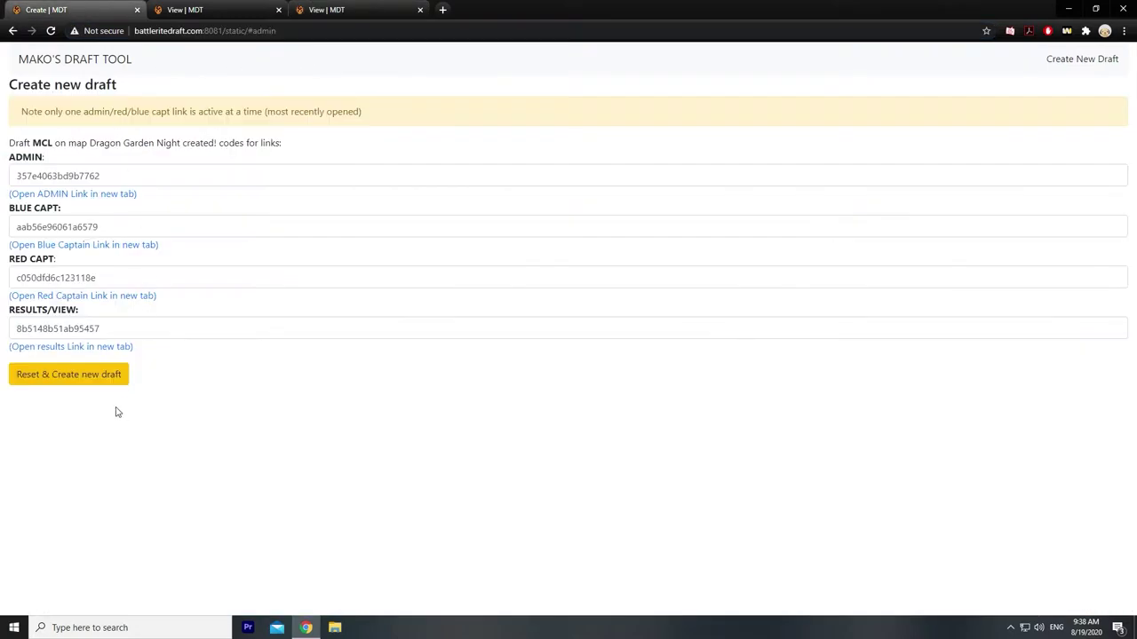
left_click(91, 347)
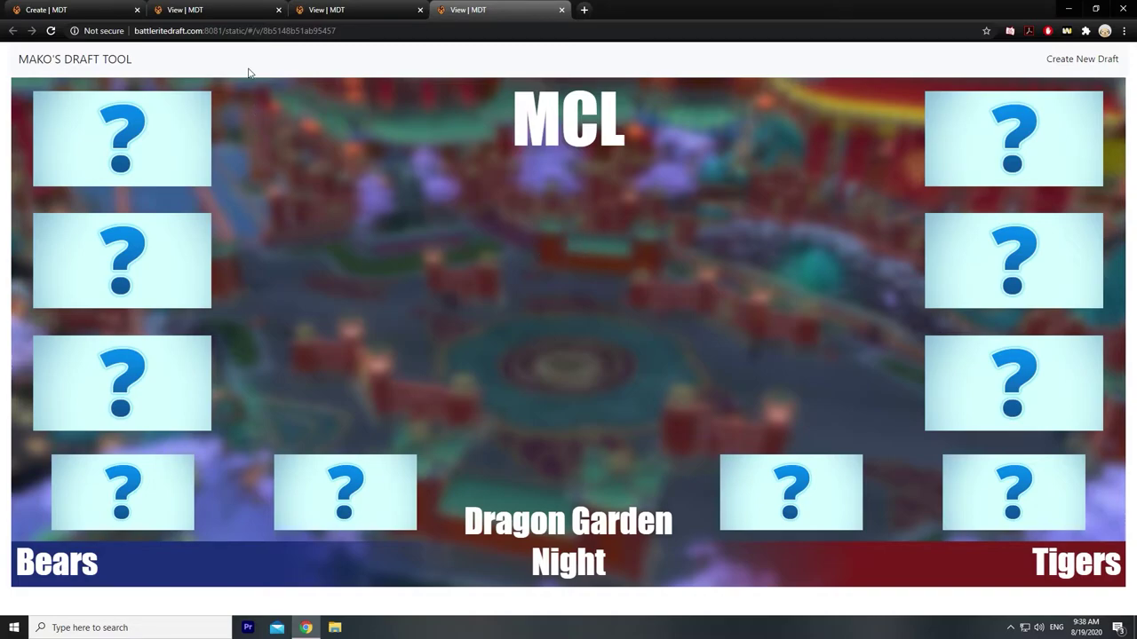
Step: Move the blue captain page into its own window and place it side by side with the red captain page
left_click_drag(251, 14, 1, 119)
left_click(750, 270)
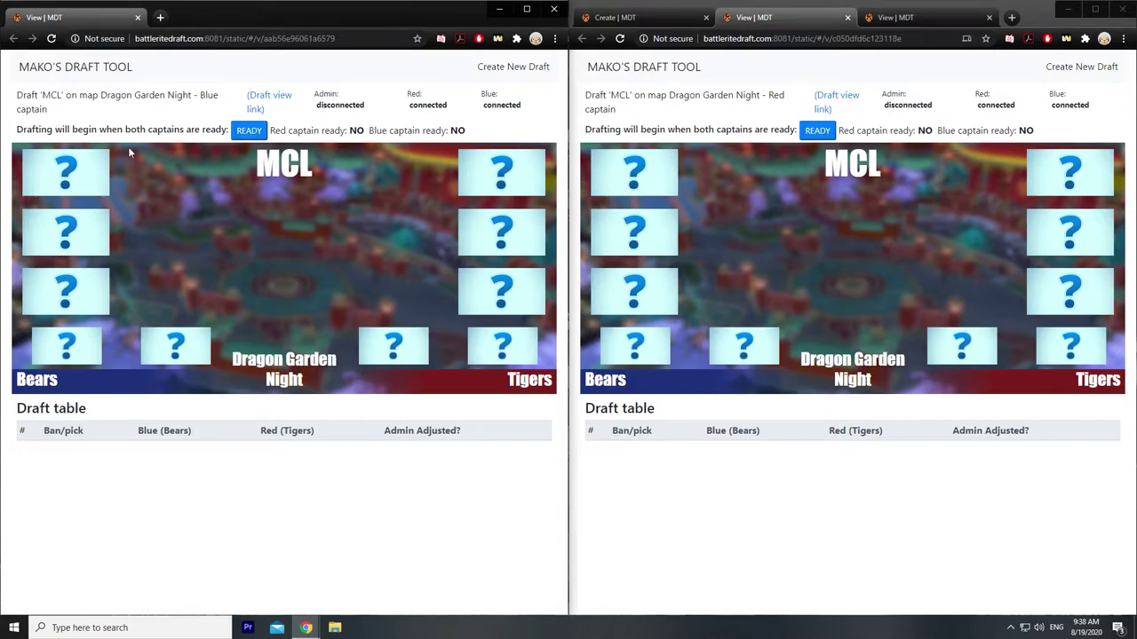
left_click_drag(165, 98, 254, 99)
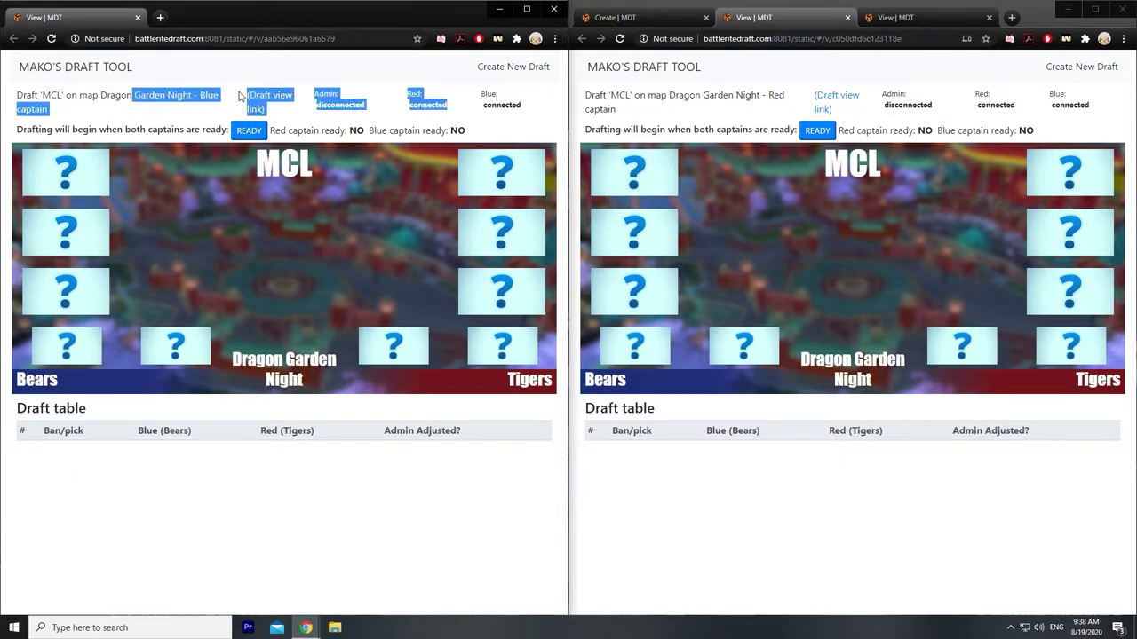
left_click(728, 103)
left_click_drag(767, 95, 776, 96)
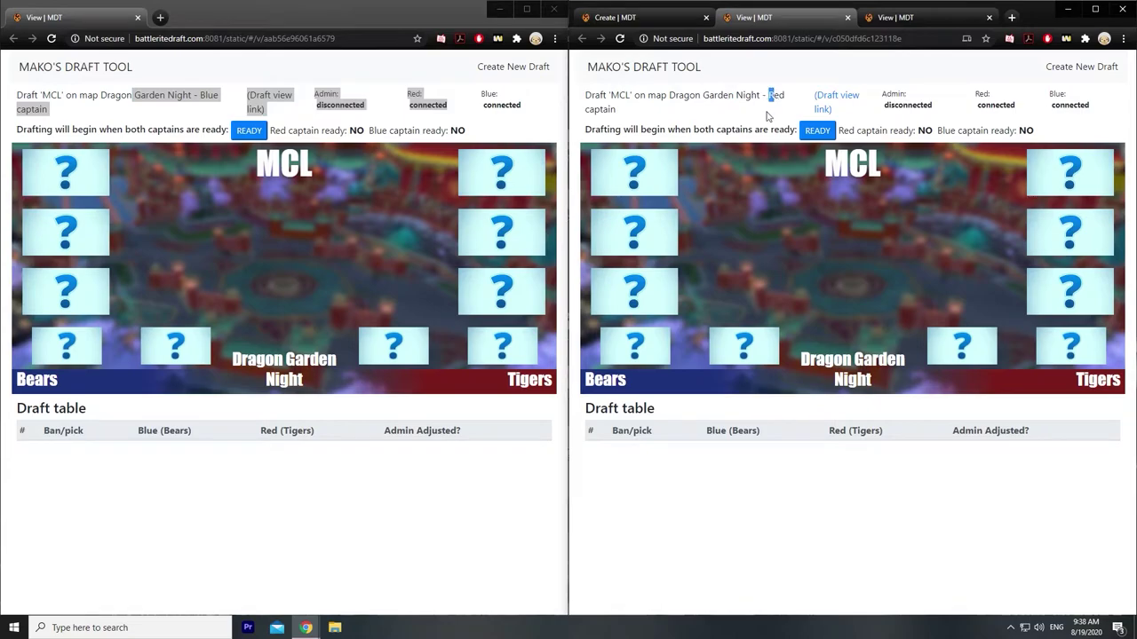
Step: Open the draft view from the blue captain page in a separate tab and mark both captains as ready
left_click(336, 125)
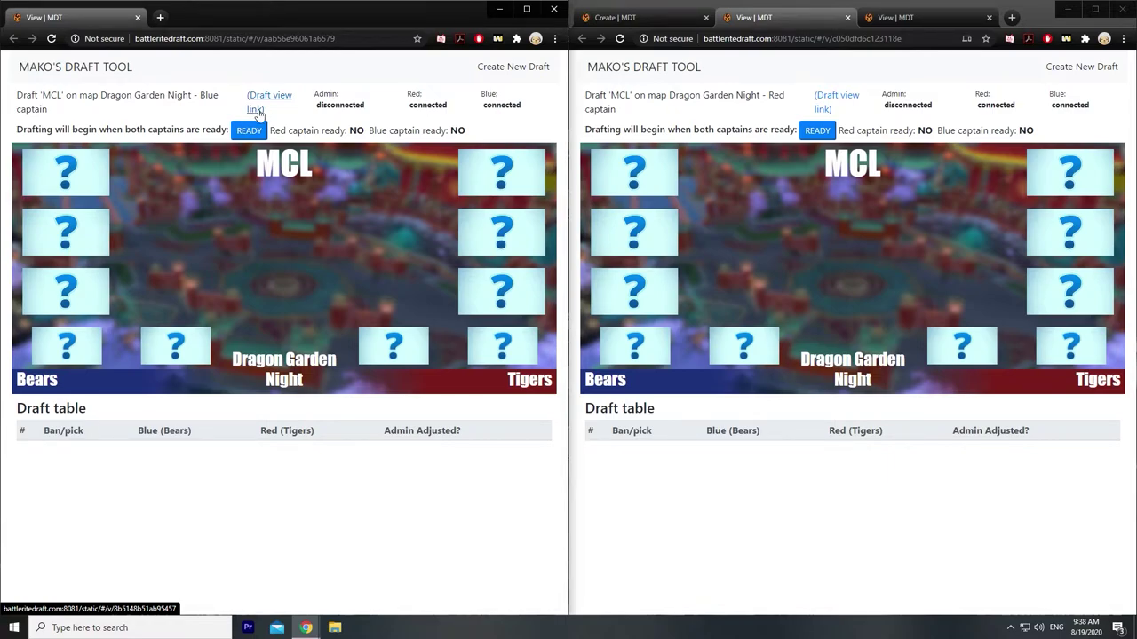
left_click(256, 109)
left_click(89, 17)
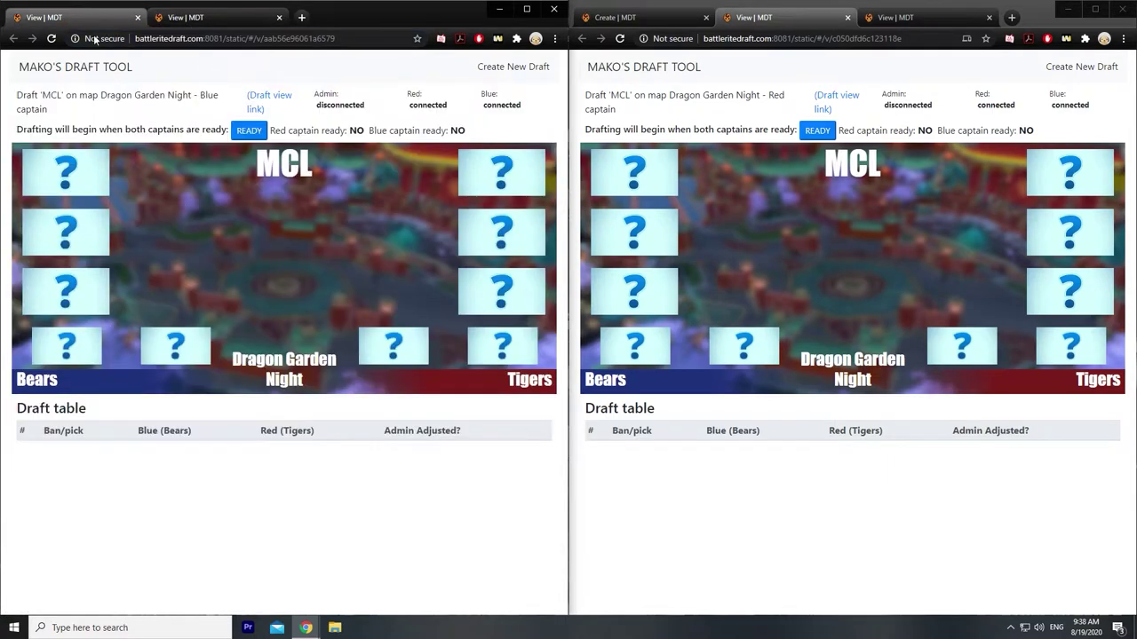
left_click(250, 131)
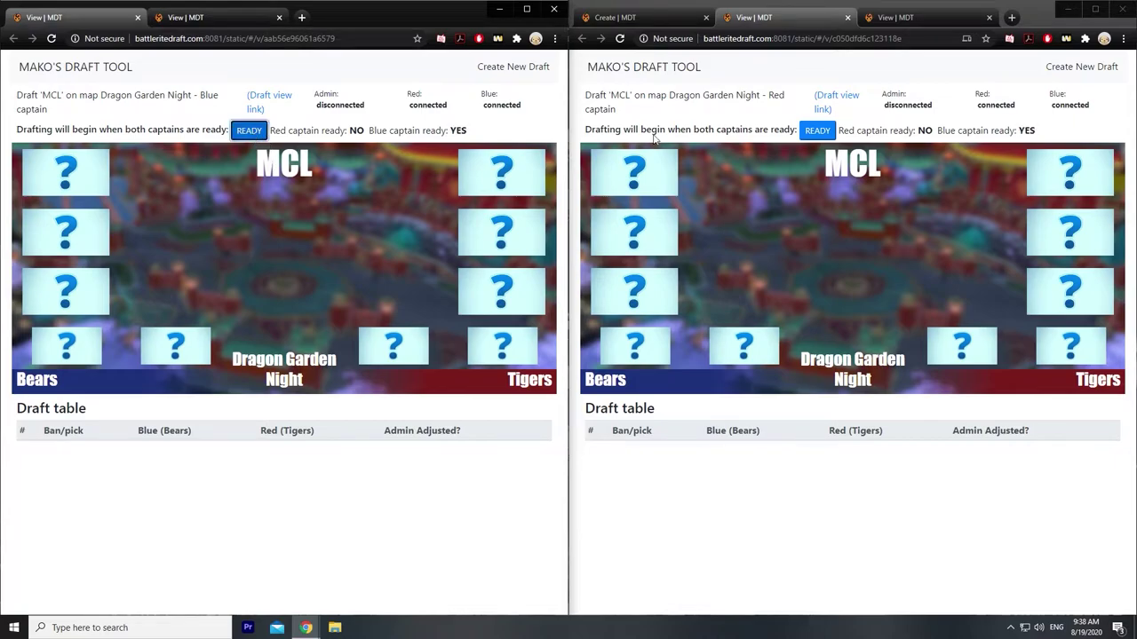
left_click(817, 131)
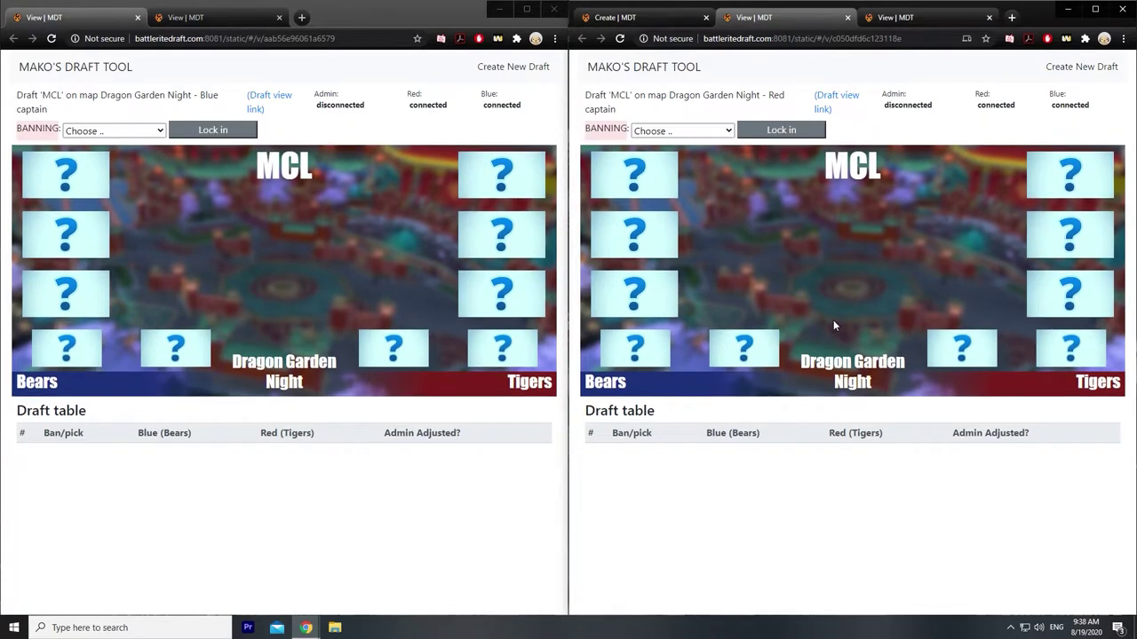
Step: Lock in Freya as the blue captain's ban and Blossom as the red captain's ban
left_click(121, 131)
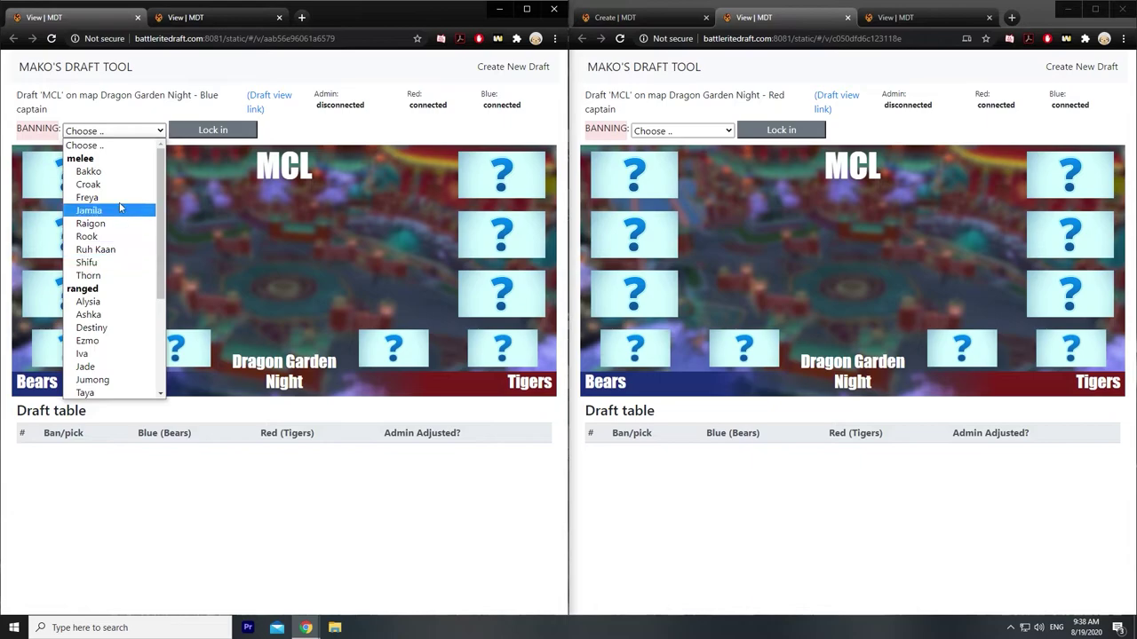
left_click(121, 197)
left_click(669, 142)
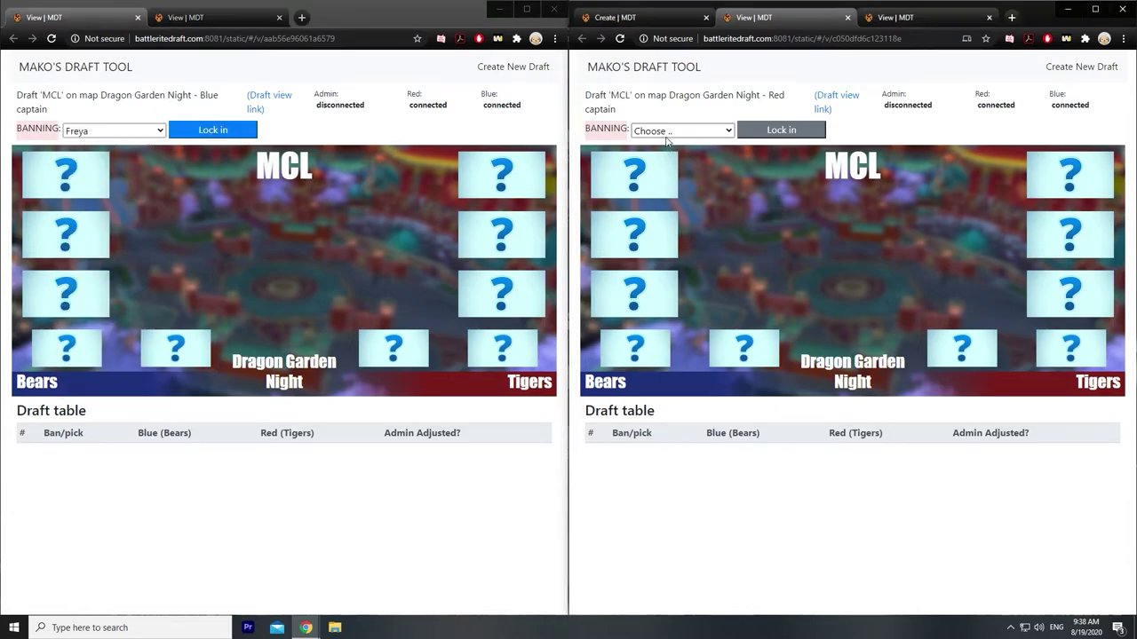
left_click(666, 131)
scroll(675, 266, "down", 1)
left_click(668, 287)
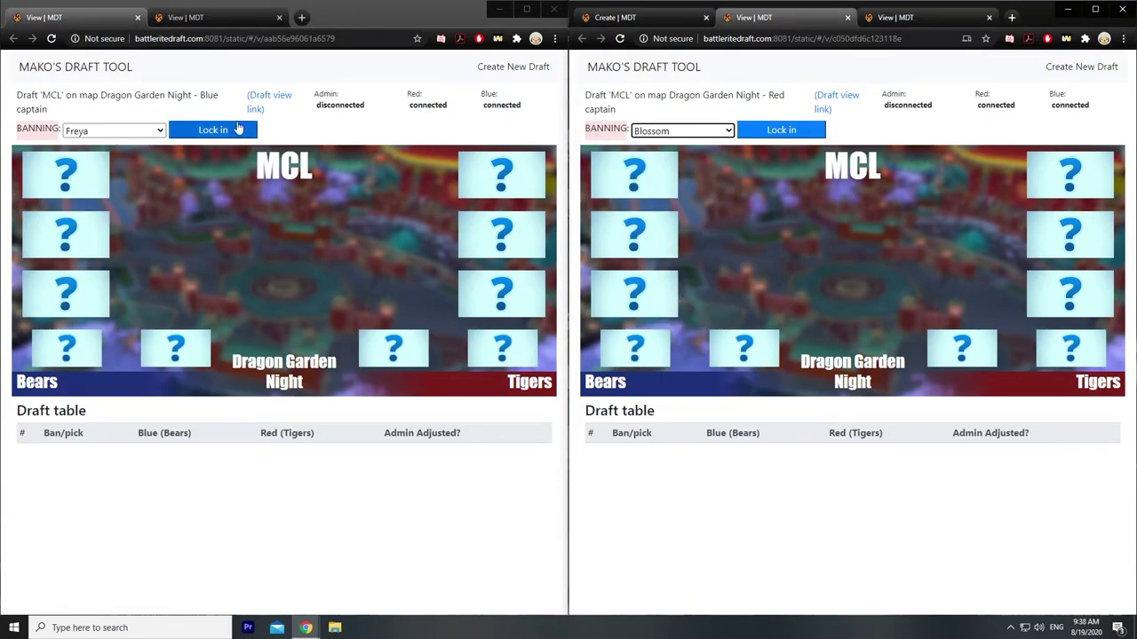
left_click(238, 129)
left_click(767, 130)
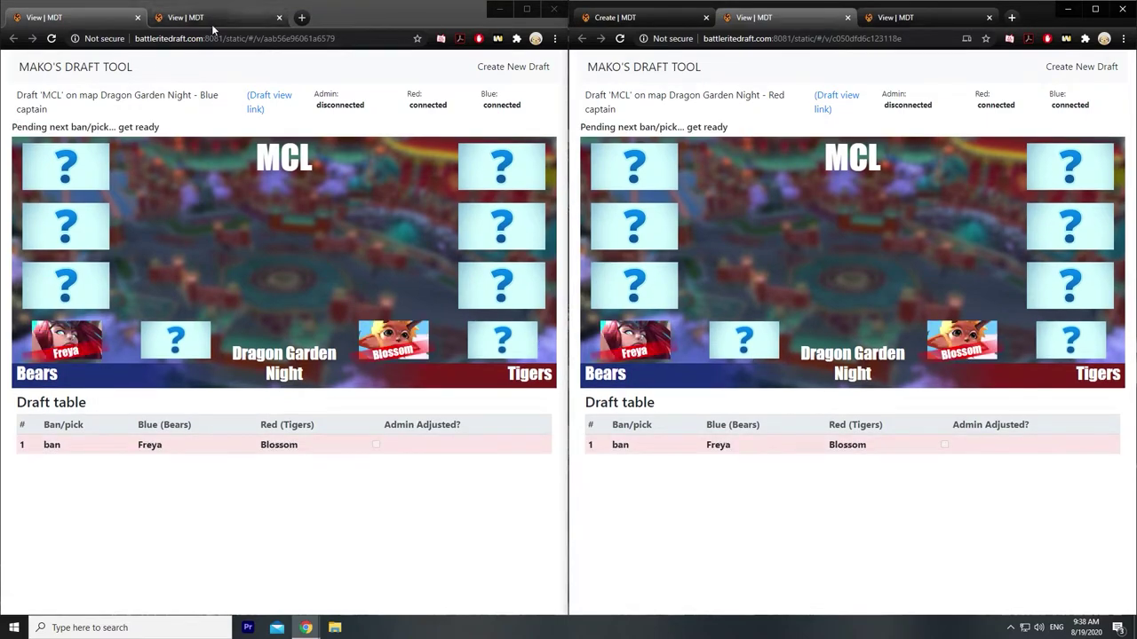
Step: Detach the draft view into its own window, examine the bans there at full size, and minimize it
left_click_drag(214, 22, 387, 136)
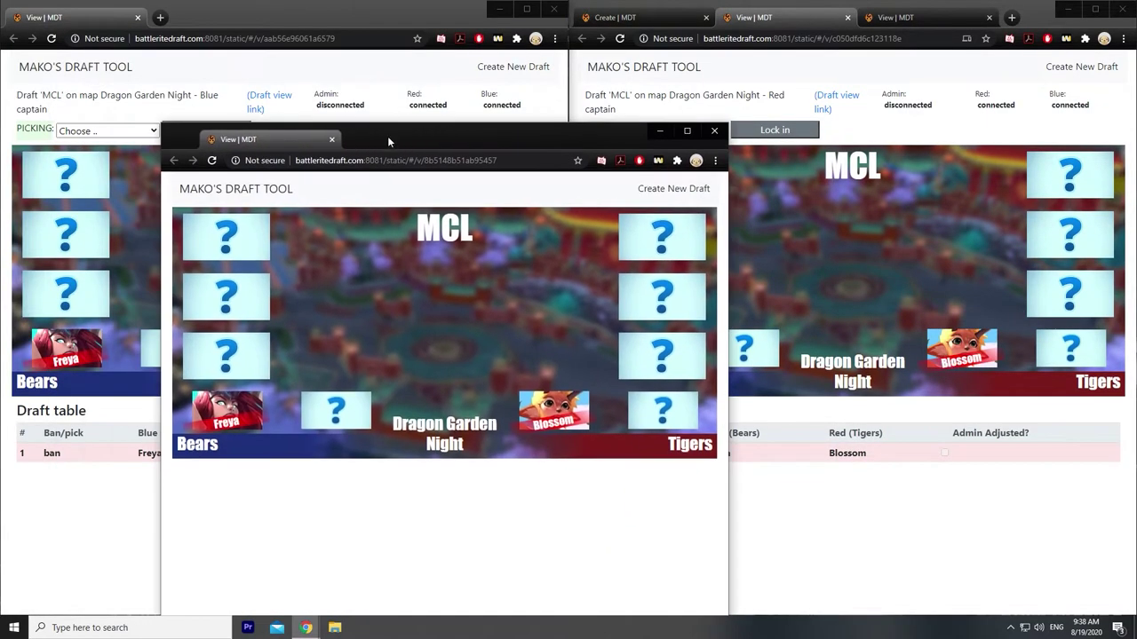
left_click(686, 131)
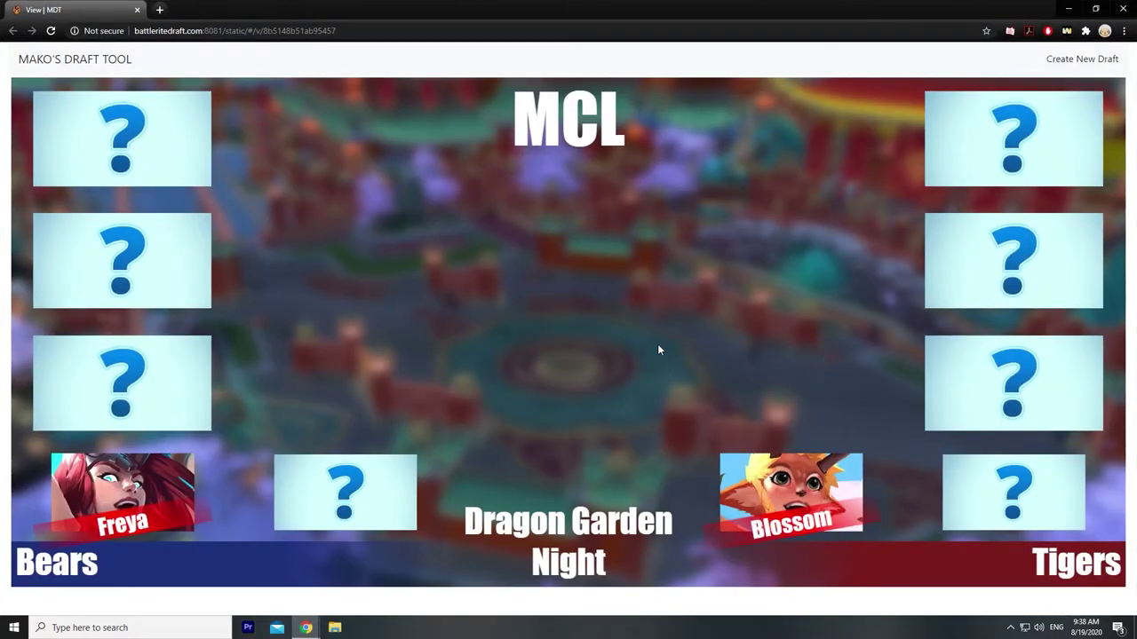
left_click(1069, 8)
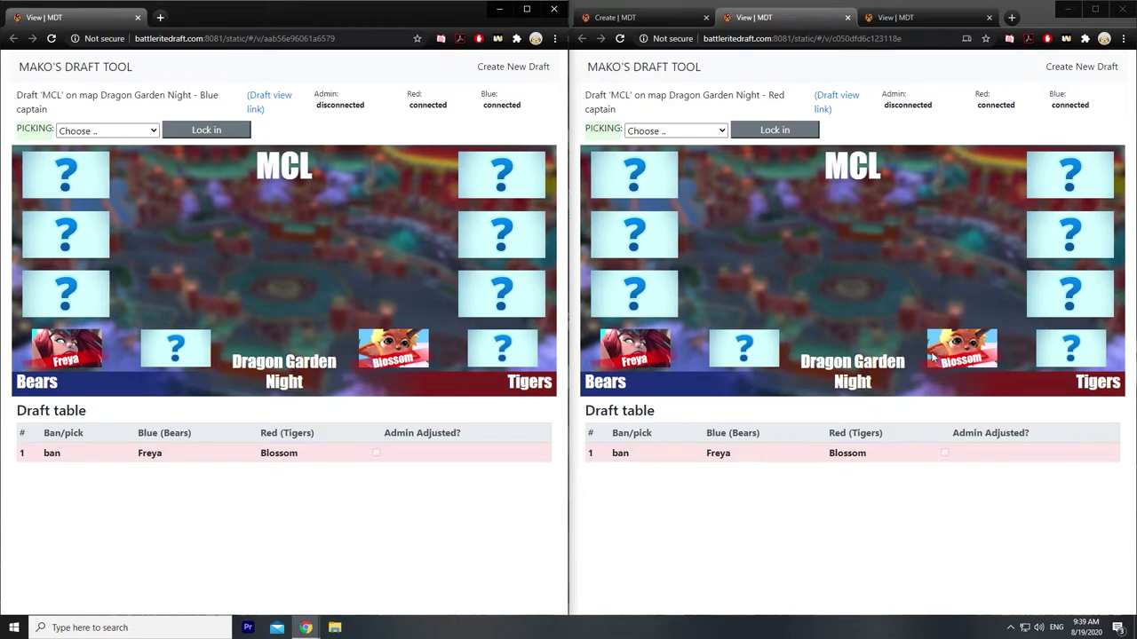
Step: Select Blossom as the blue captain's first pick
left_click(151, 131)
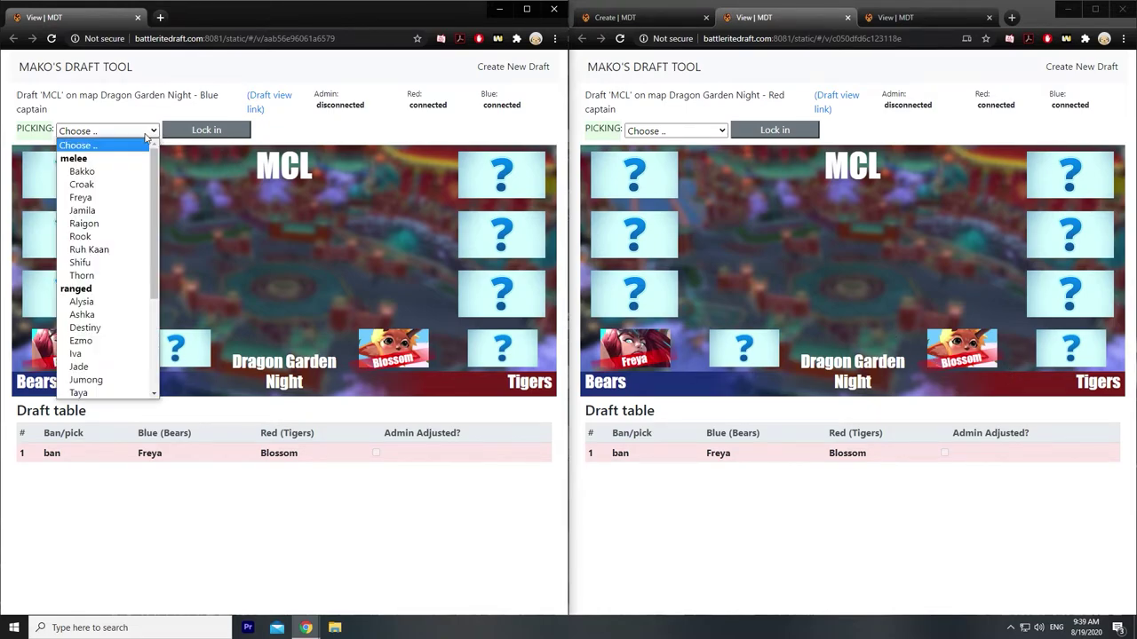
scroll(113, 287, "down", 5)
left_click(113, 288)
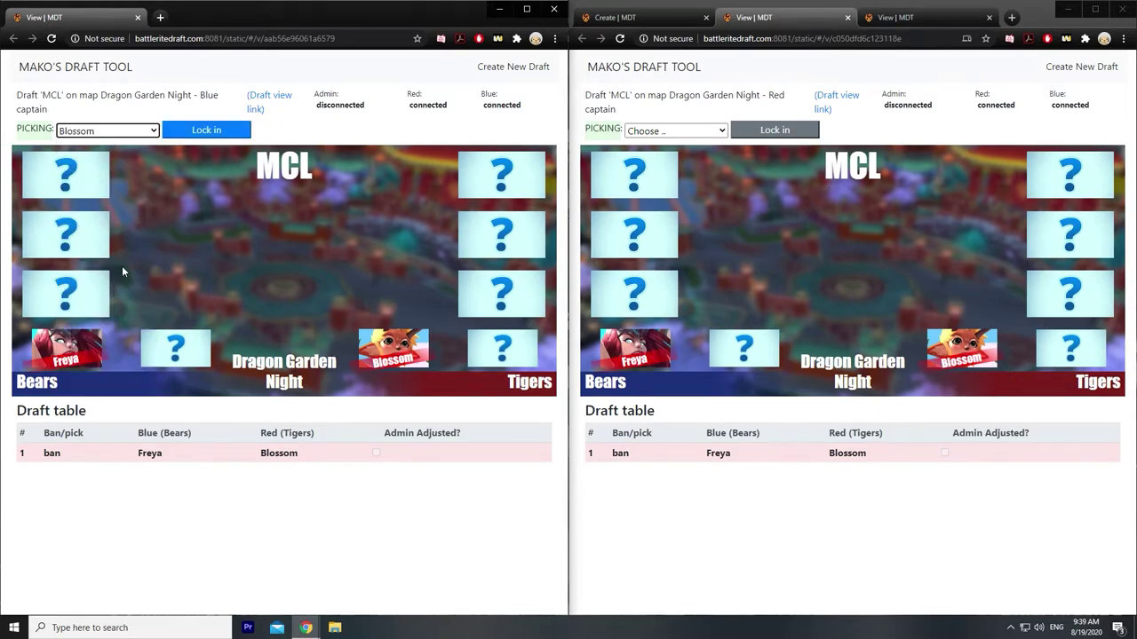
left_click(192, 134)
Step: Choose Freya as the blue captain's first pick and lock it in
left_click(152, 133)
scroll(137, 177, "up", 1)
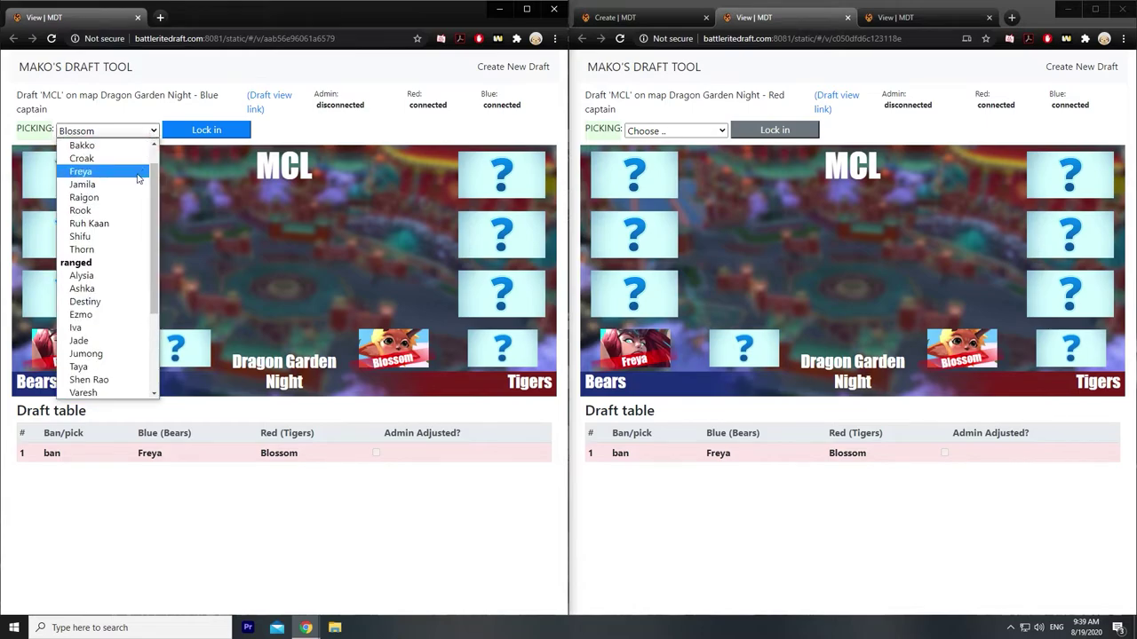
left_click(138, 171)
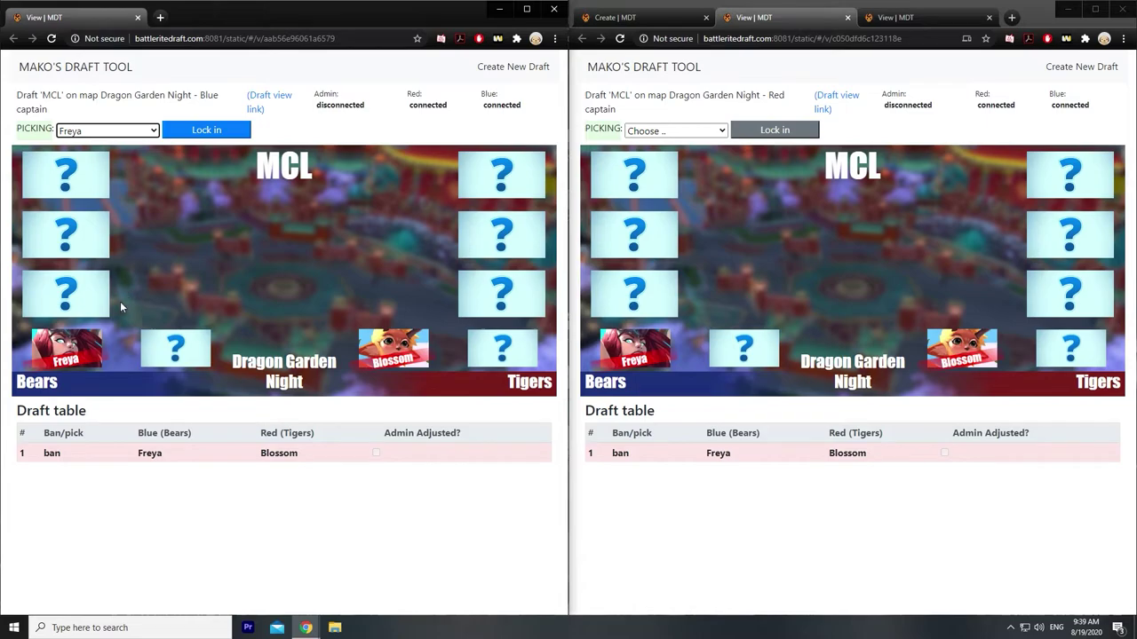
left_click(204, 133)
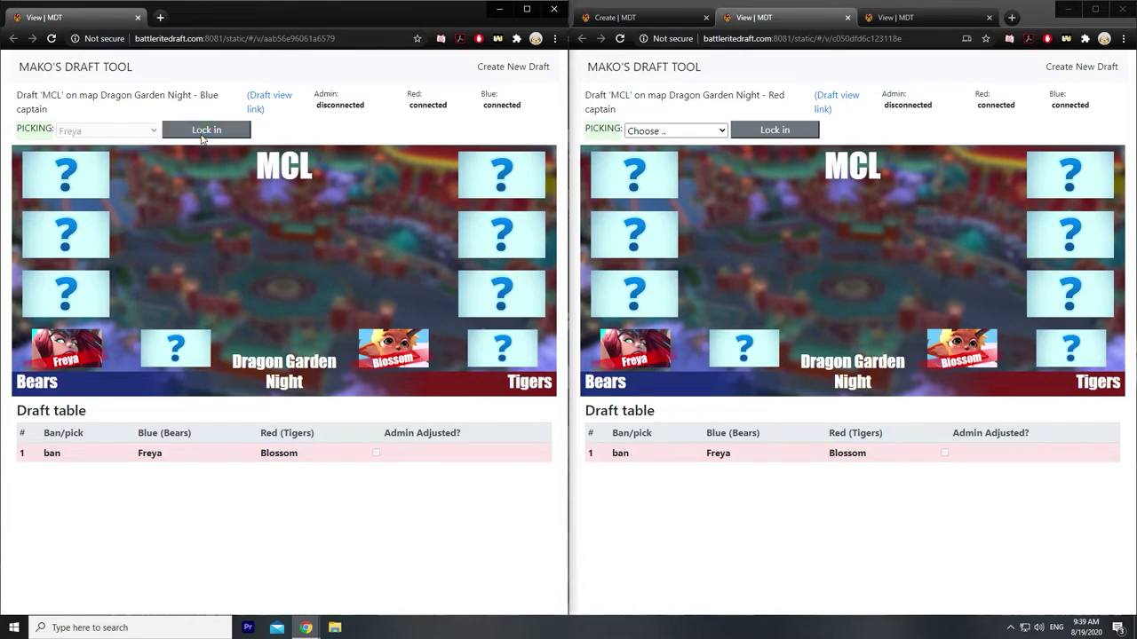
Step: Choose Blossom as the red captain's first pick and lock it in
left_click(675, 130)
scroll(675, 266, "down", 3)
left_click(674, 293)
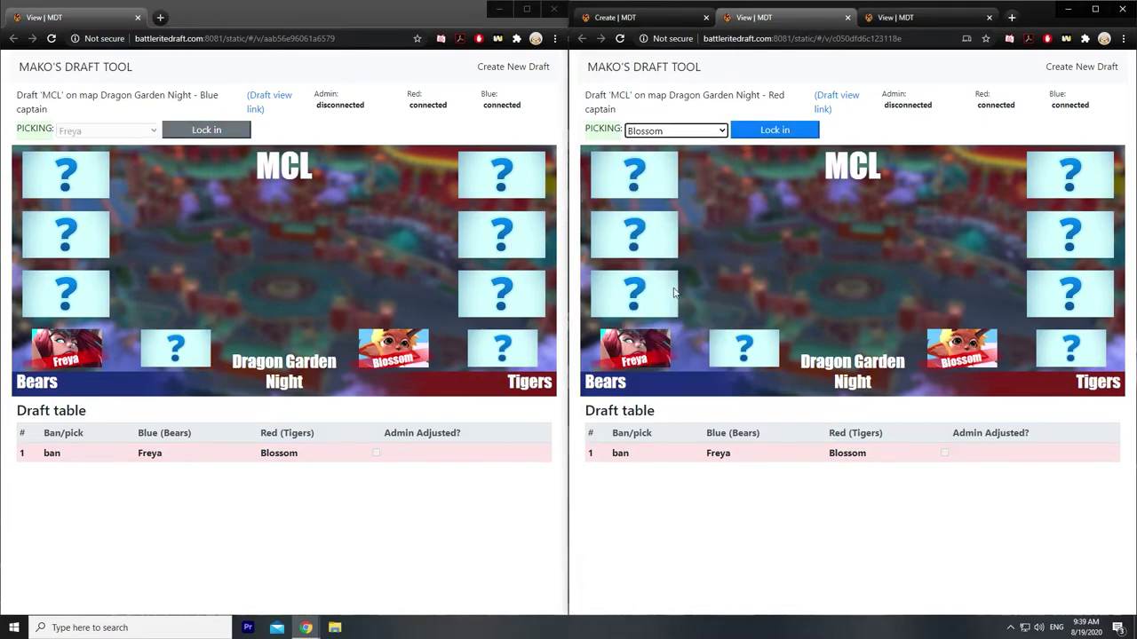
left_click(771, 131)
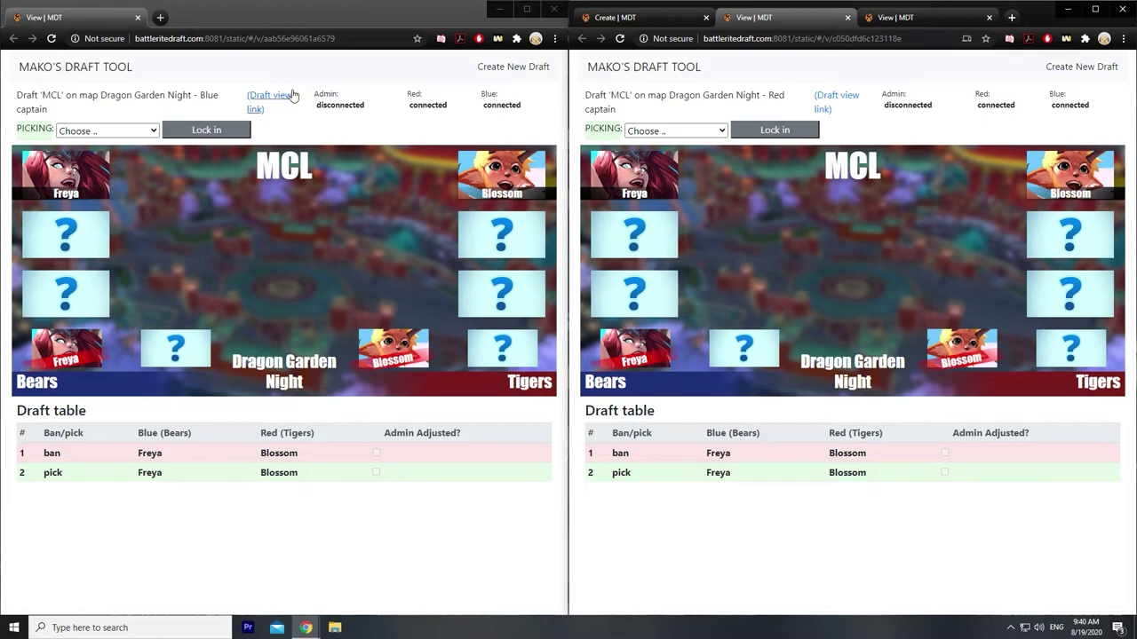
Step: Examine the admin, red and blue connection statuses shown in the blue and red captain views
left_click_drag(311, 92, 347, 119)
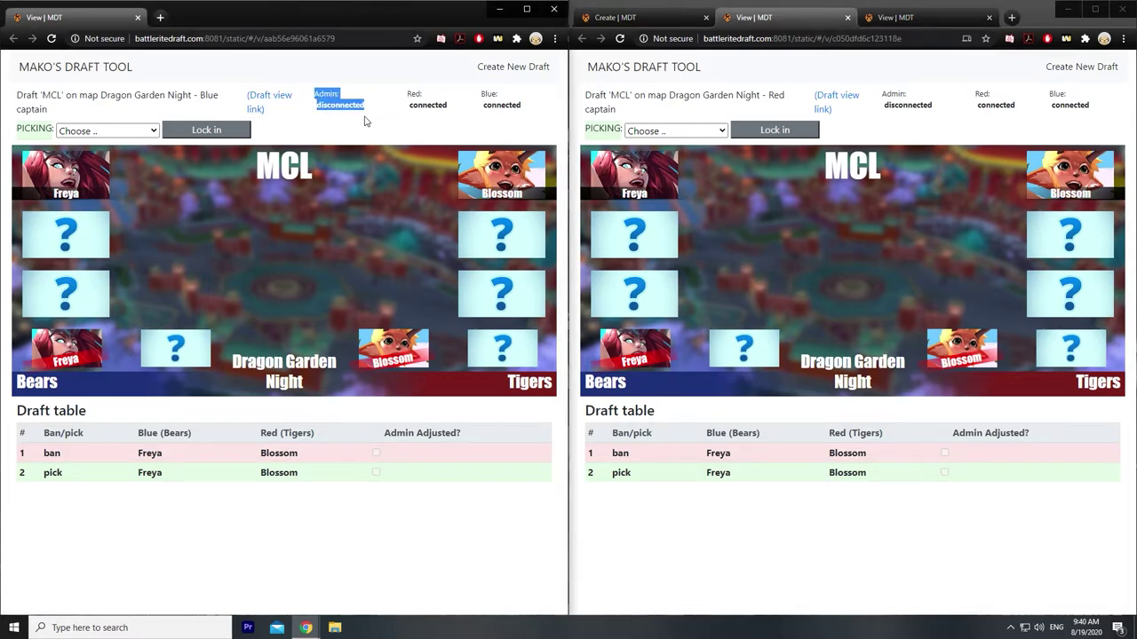
left_click(364, 120)
left_click_drag(892, 91, 920, 105)
left_click(932, 122)
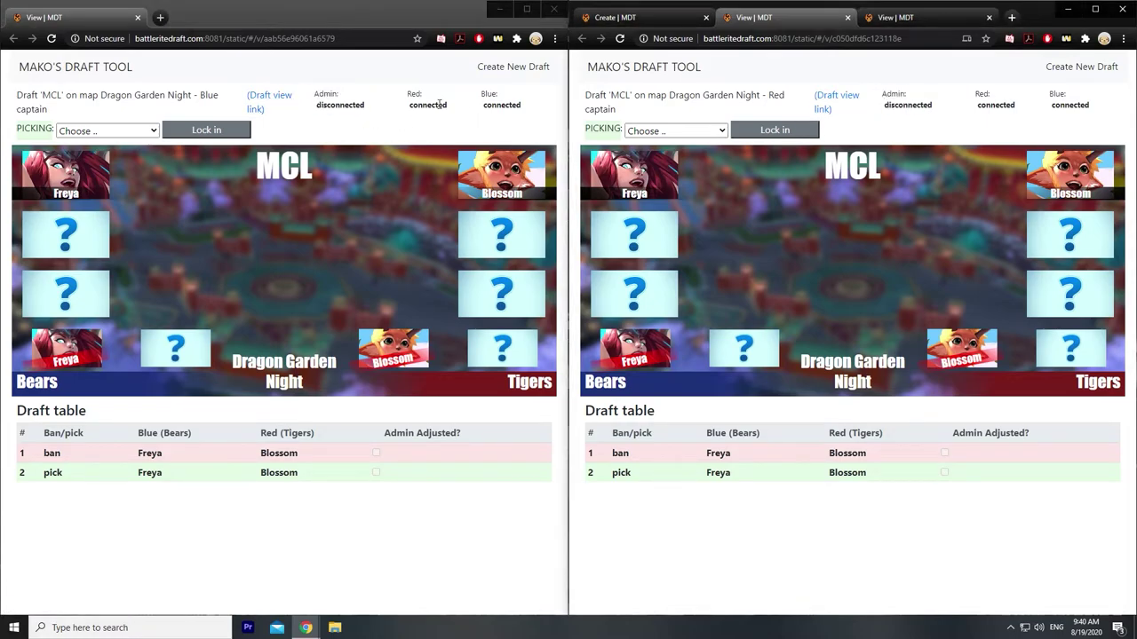
left_click_drag(478, 91, 527, 120)
left_click(398, 111)
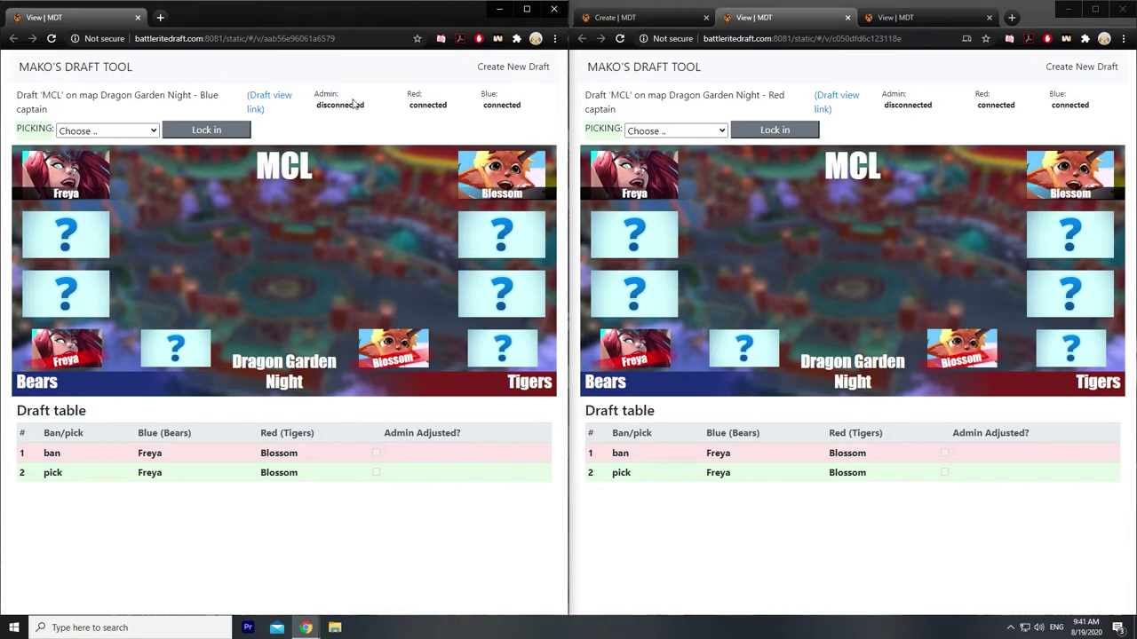
left_click_drag(361, 105, 321, 116)
left_click(340, 129)
Step: Choose Shen Rao as the blue captain's second pick and lock it in
left_click(153, 133)
scroll(118, 241, "down", 4)
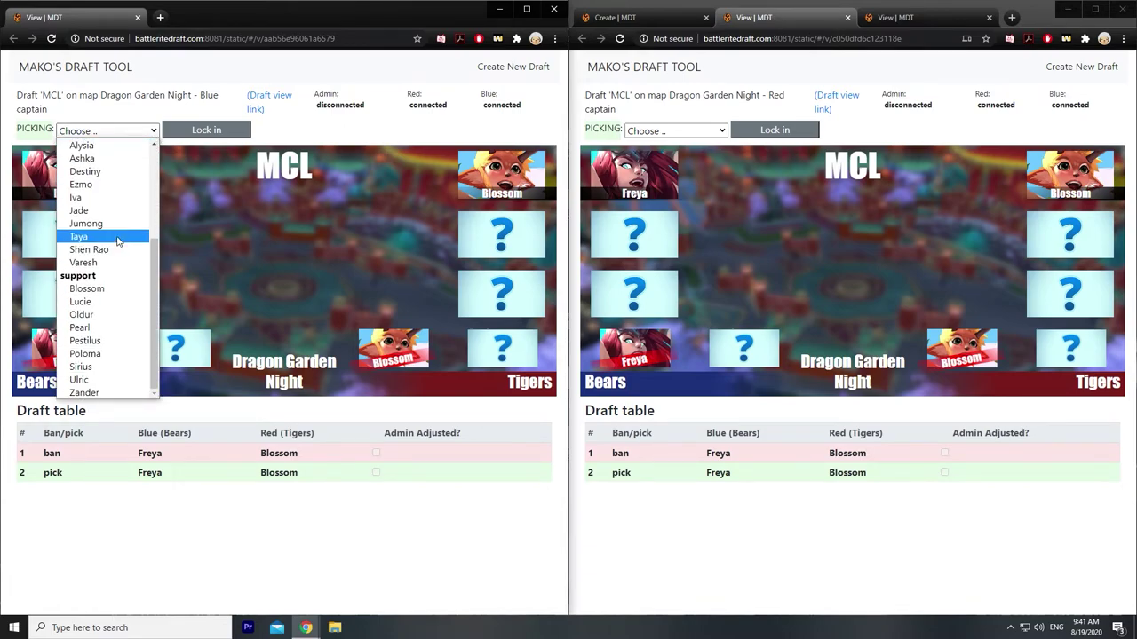
left_click(89, 249)
left_click(207, 130)
Step: Choose Jade as the red captain's second pick and lock it in
left_click(674, 131)
scroll(652, 295, "down", 4)
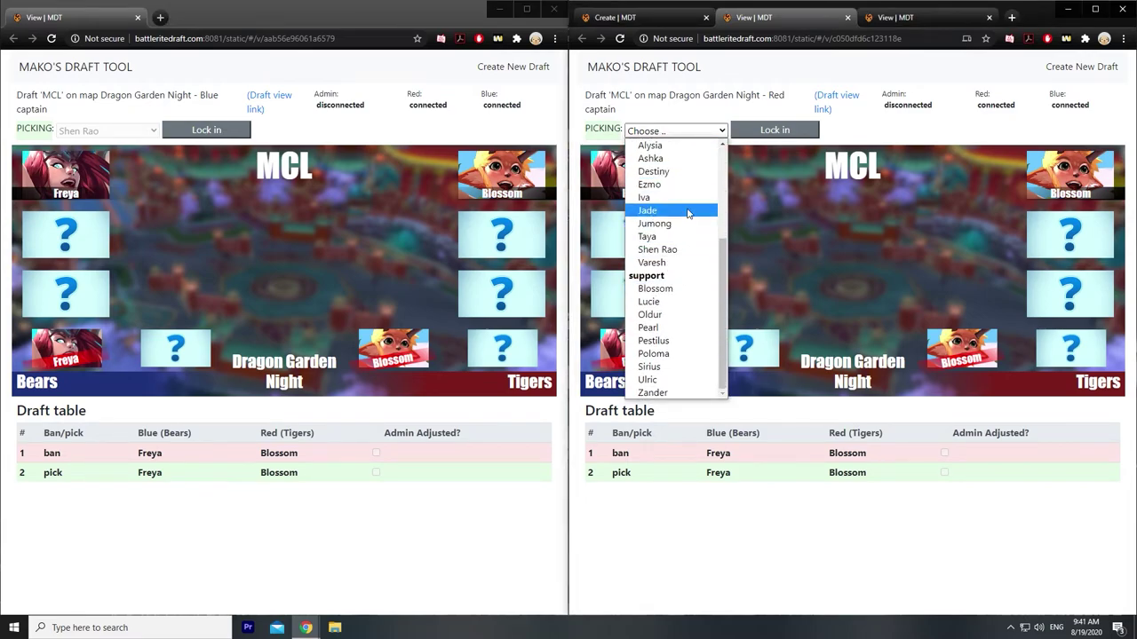
left_click(688, 210)
left_click(774, 129)
Step: Lock in Jamila as the blue captain's second ban and Lucie as the red captain's second ban
left_click(113, 130)
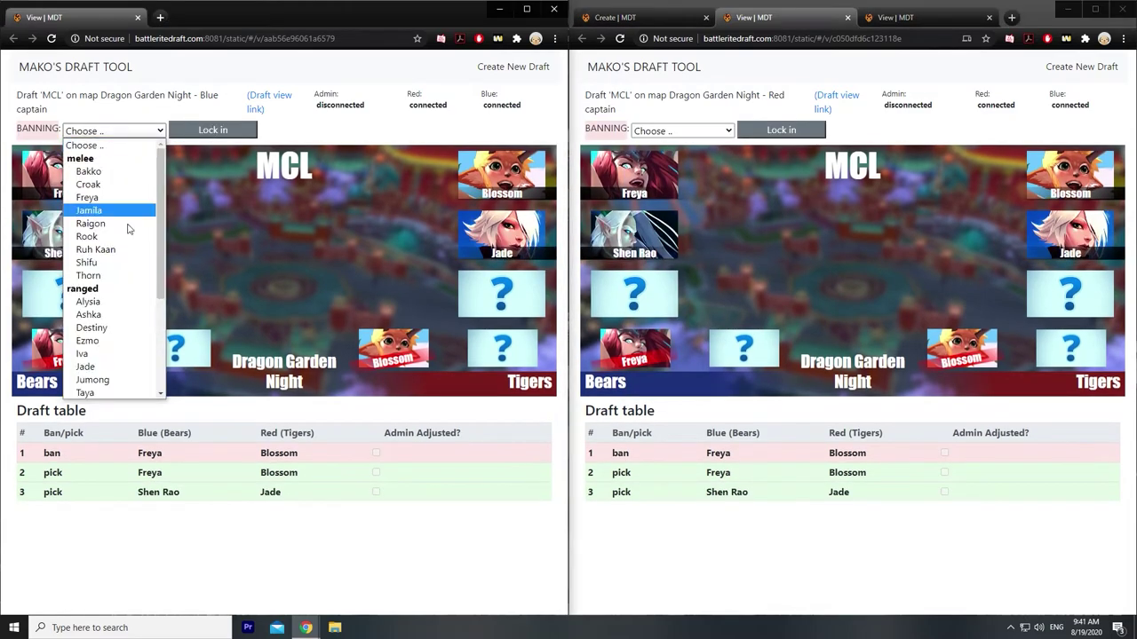
left_click(89, 210)
left_click(214, 130)
left_click(682, 130)
left_click(665, 304)
left_click(781, 129)
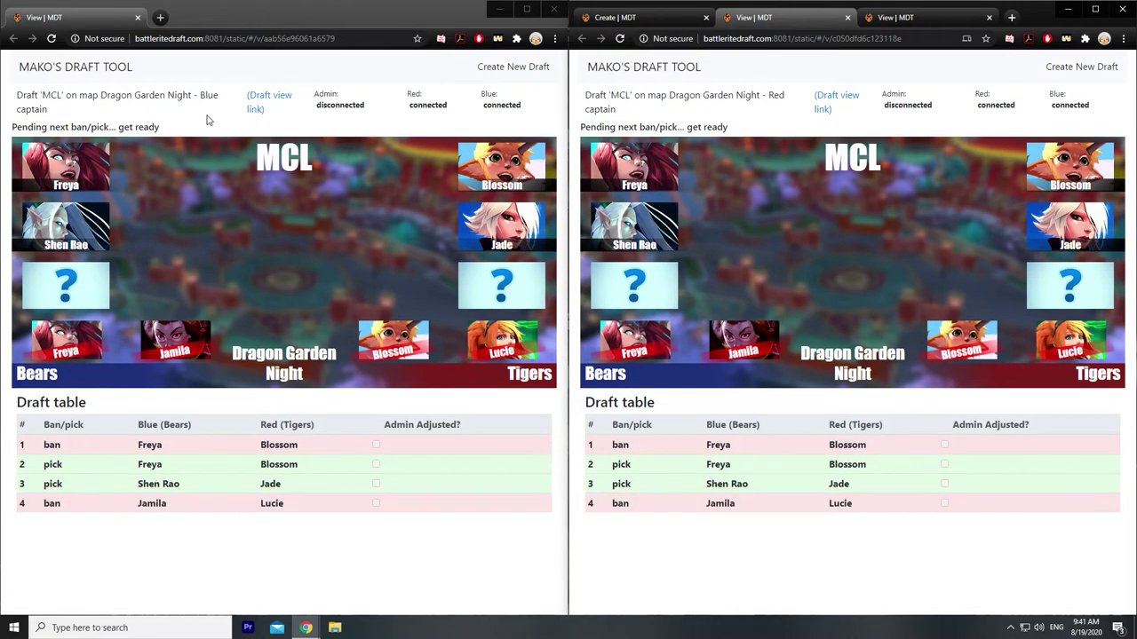
Step: Lock in Pestilus as the blue captain's third pick and Croak as the red captain's third pick
left_click(107, 130)
left_click(88, 355)
left_click(213, 129)
left_click(675, 129)
left_click(664, 184)
left_click(774, 130)
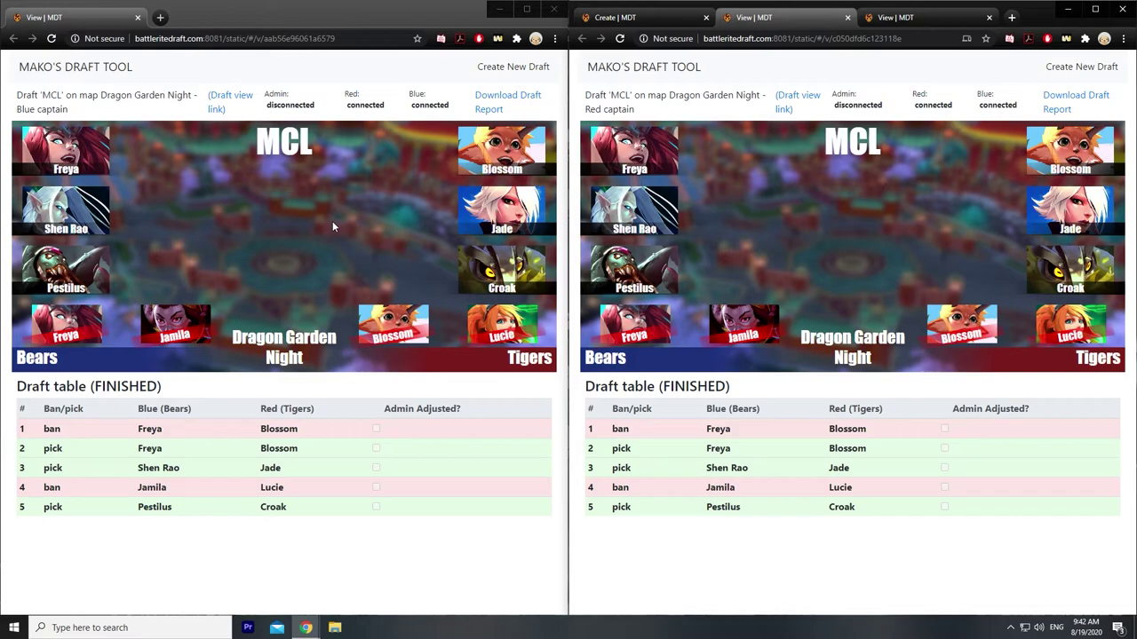
Step: Open the draft view link of the finished draft, detach it into its own window and maximize it
left_click(222, 96)
left_click_drag(322, 7, 523, 67)
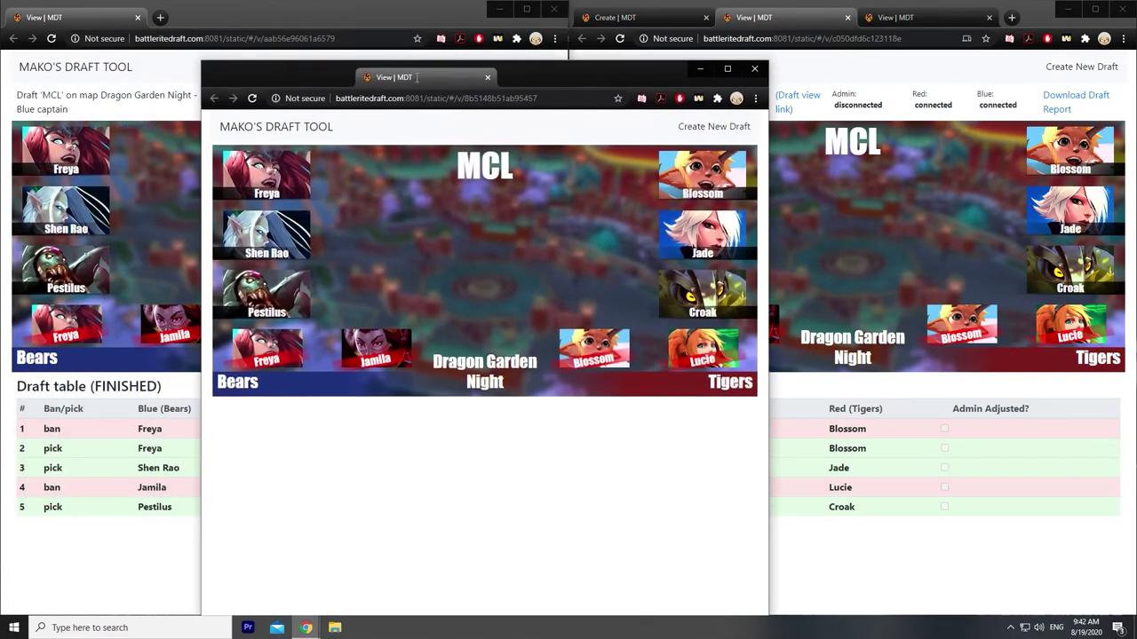
double_click(523, 66)
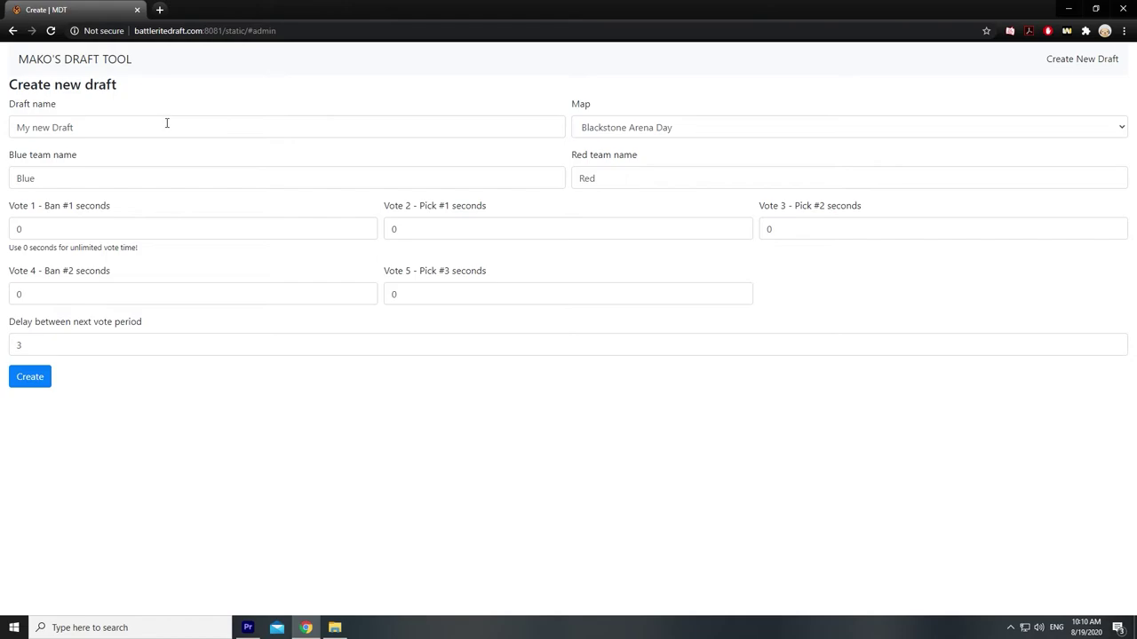
Step: Name the new draft MCL, the blue team Bears and the red team Tigers
left_click_drag(171, 120, 5, 127)
type("MCL")
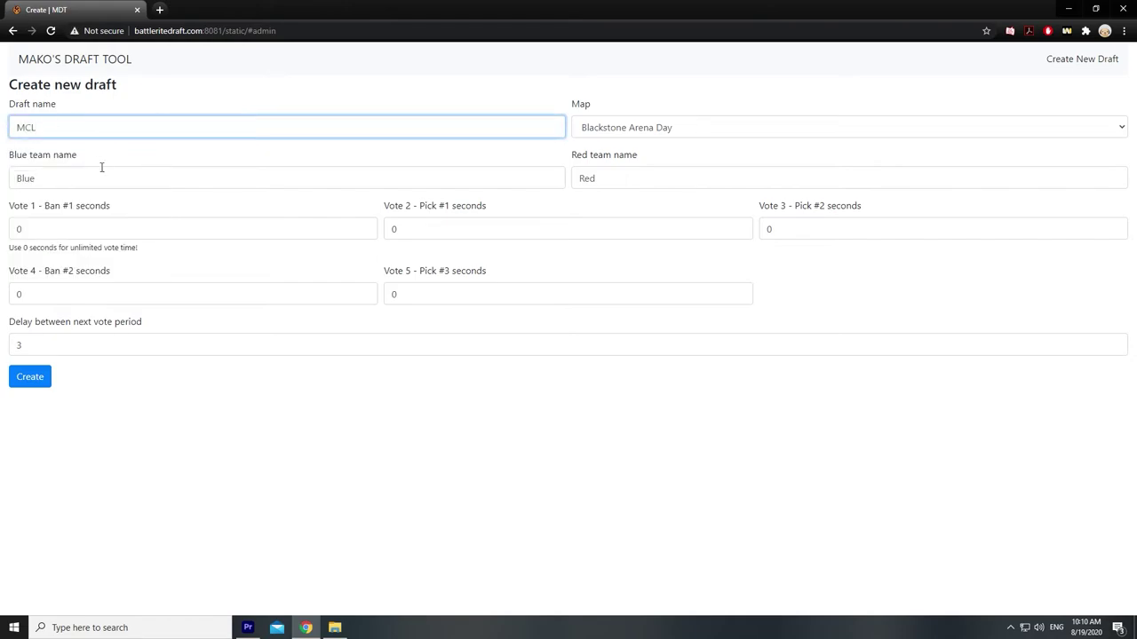
left_click_drag(100, 174, 2, 173)
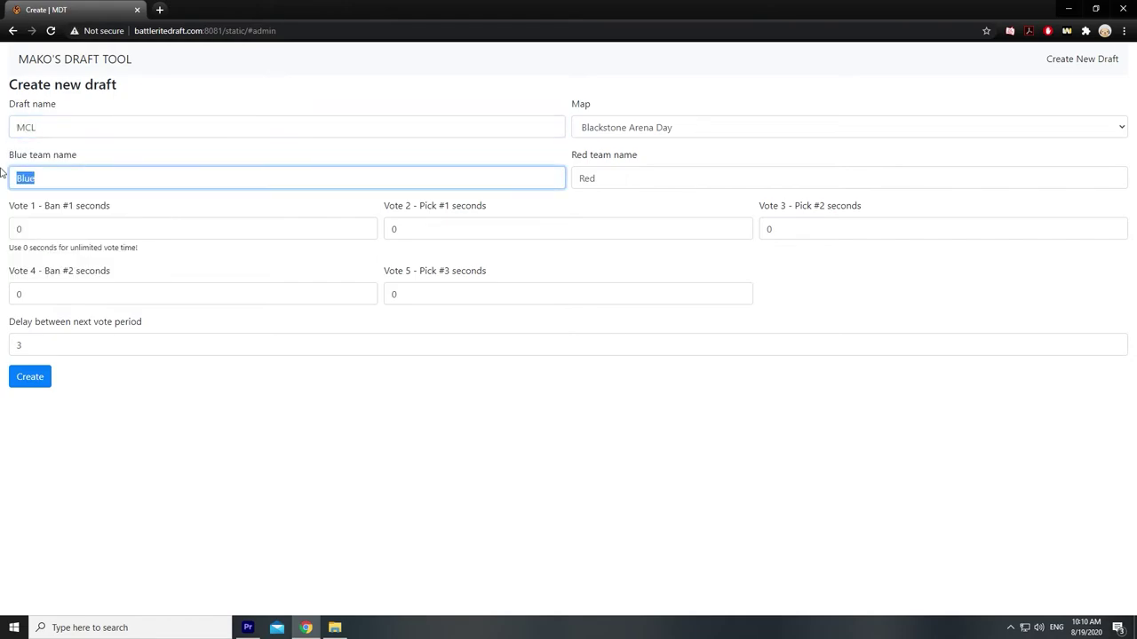
type("Bears")
left_click_drag(601, 181, 510, 193)
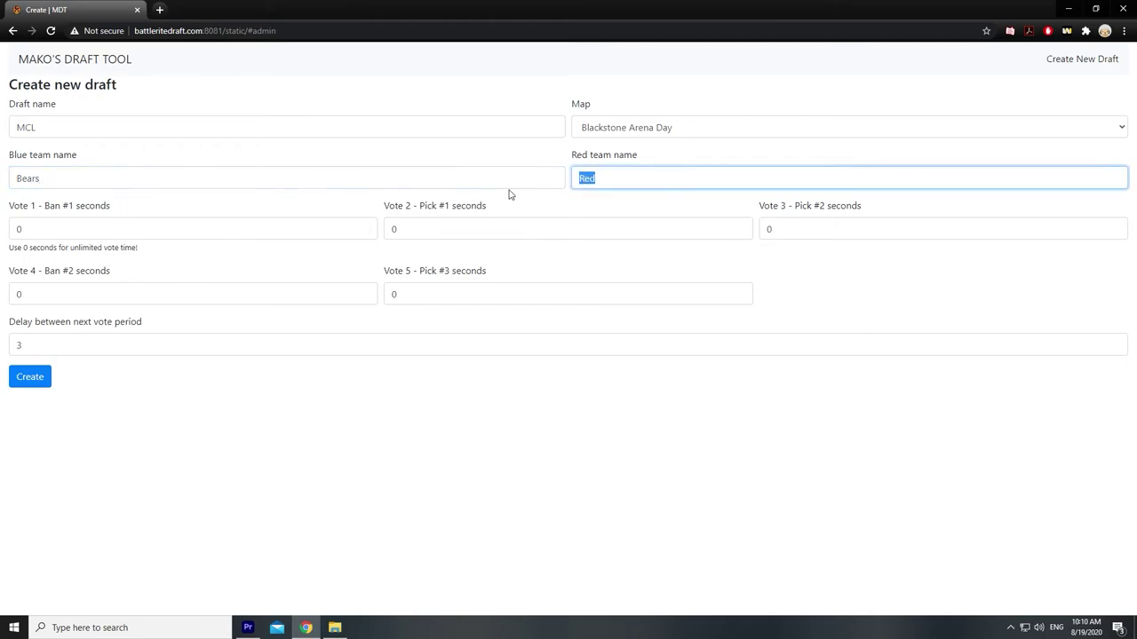
type("Tigers")
Step: Set the map to Dragon Garden Night and create the draft
left_click(690, 142)
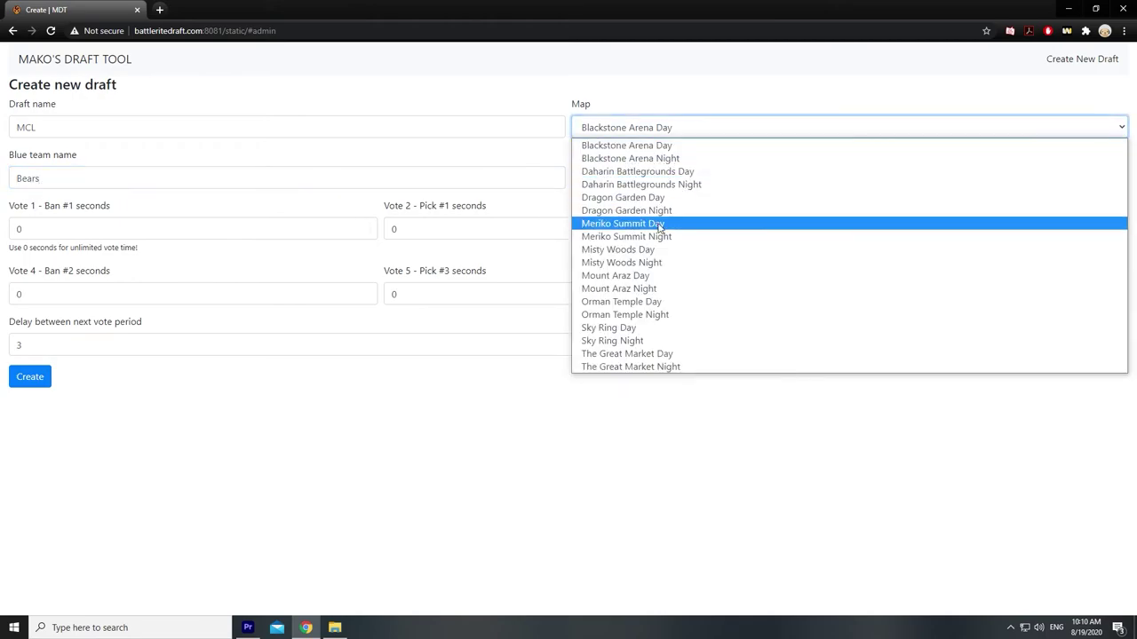
left_click(640, 210)
left_click(31, 378)
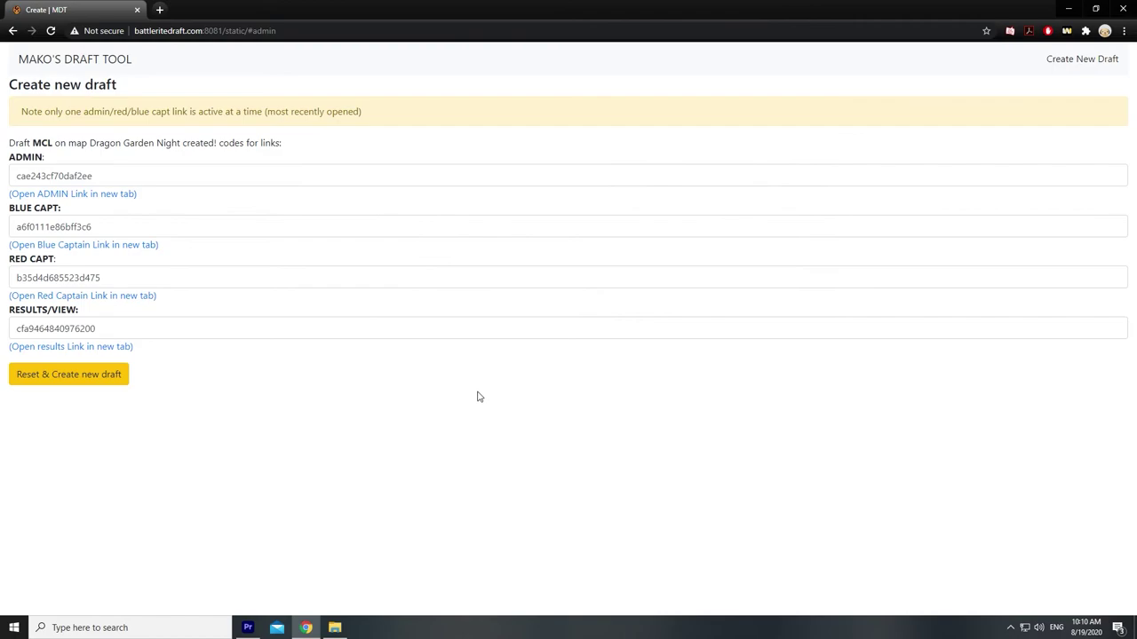
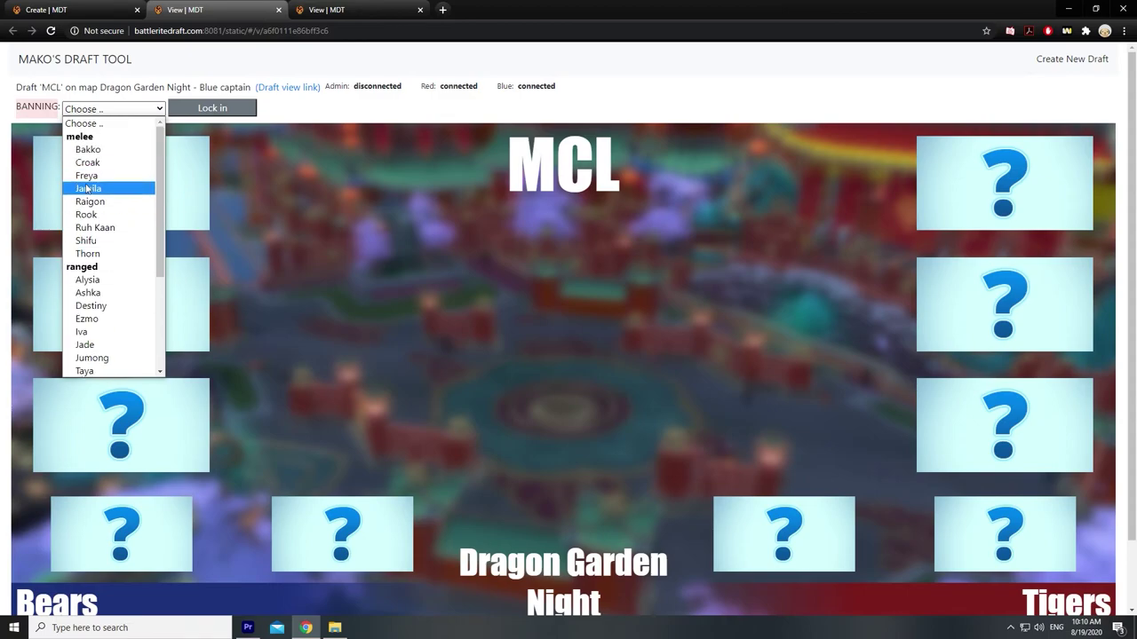
Step: Lock in Freya as the blue captain's first ban and Blossom as the red captain's first ban
left_click(97, 174)
left_click(348, 10)
left_click(114, 108)
scroll(110, 248, "down", 5)
left_click(97, 261)
left_click(216, 108)
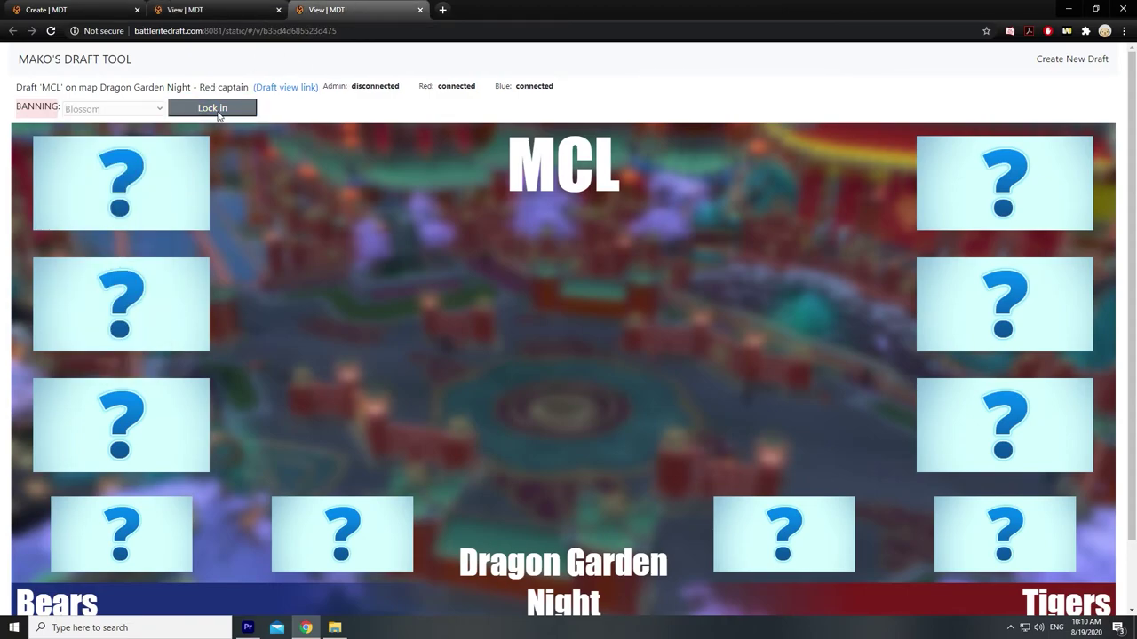
Step: Open the new draft's admin link and examine its vote controls and the override option in the draft table
left_click(213, 9)
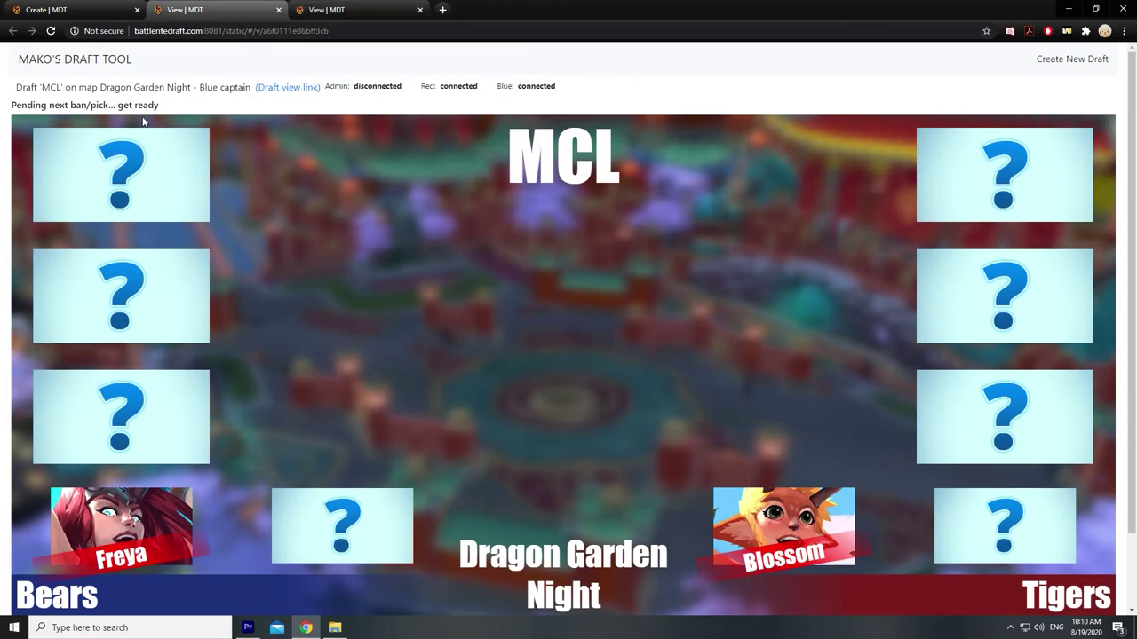
left_click(40, 9)
left_click(90, 197)
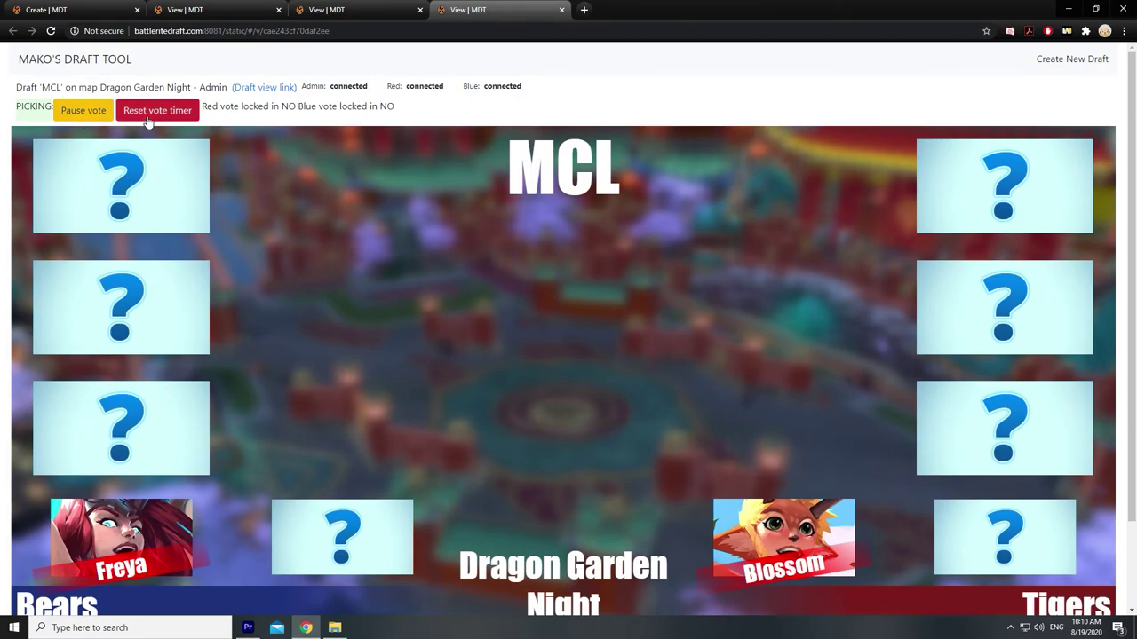
scroll(950, 494, "down", 2)
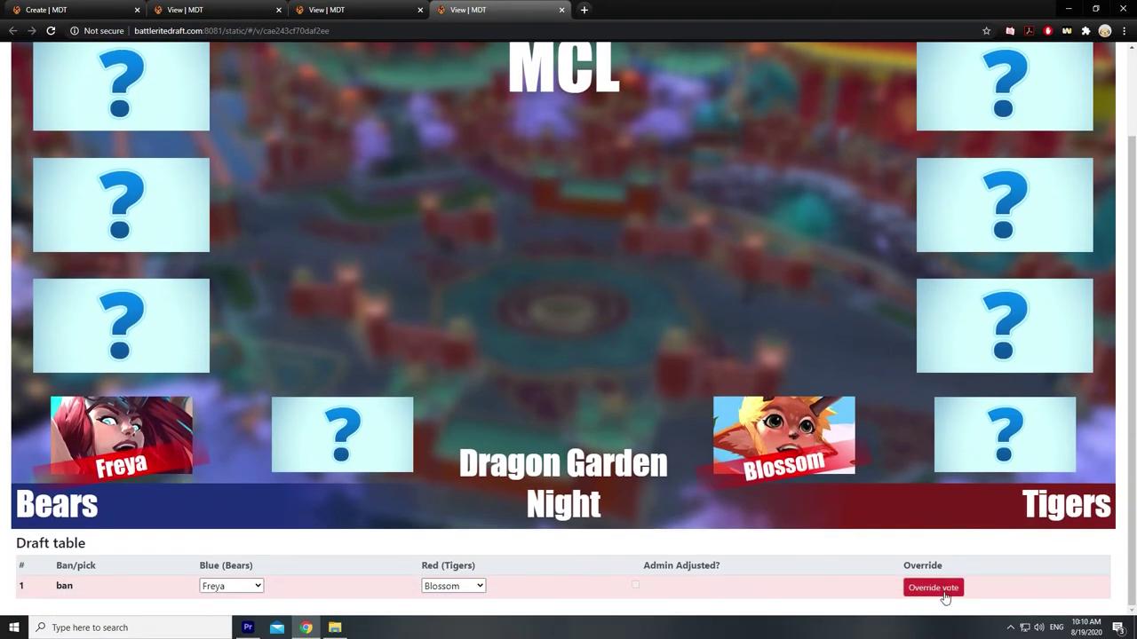
scroll(533, 416, "up", 2)
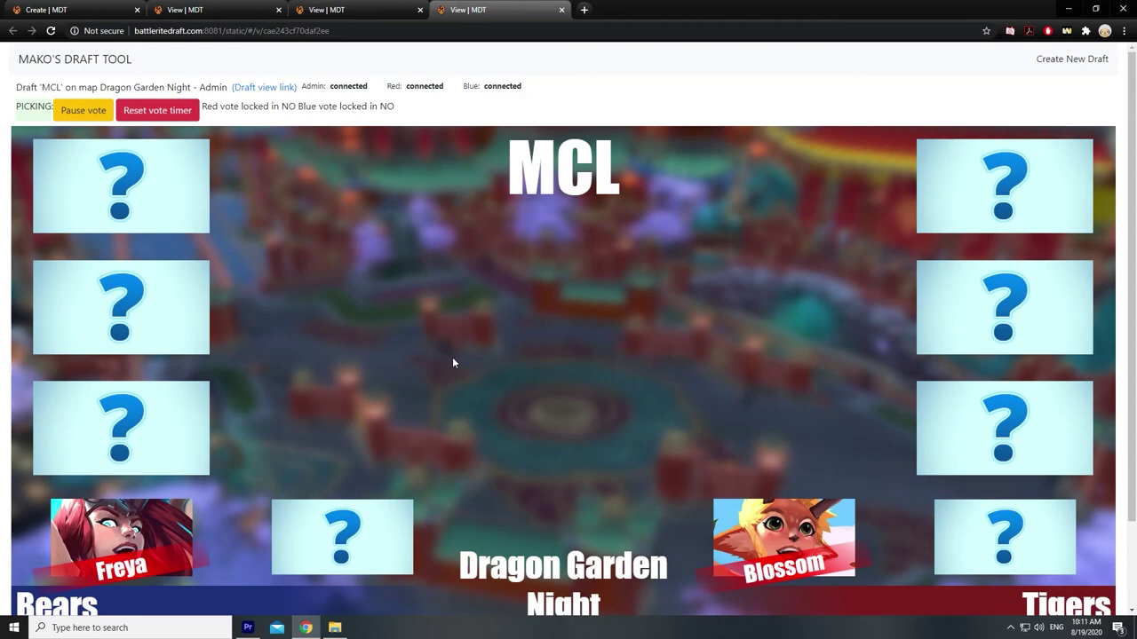
Step: Choose Blossom as the blue captain's first pick in the new draft and lock it in
left_click(218, 7)
left_click(138, 111)
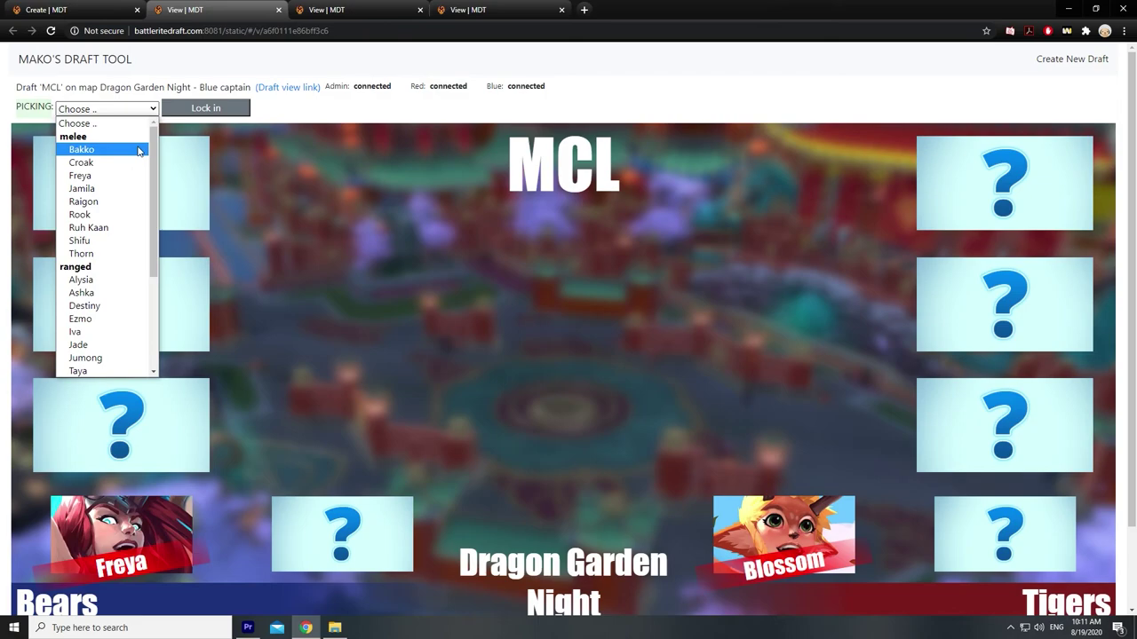
scroll(122, 231, "down", 3)
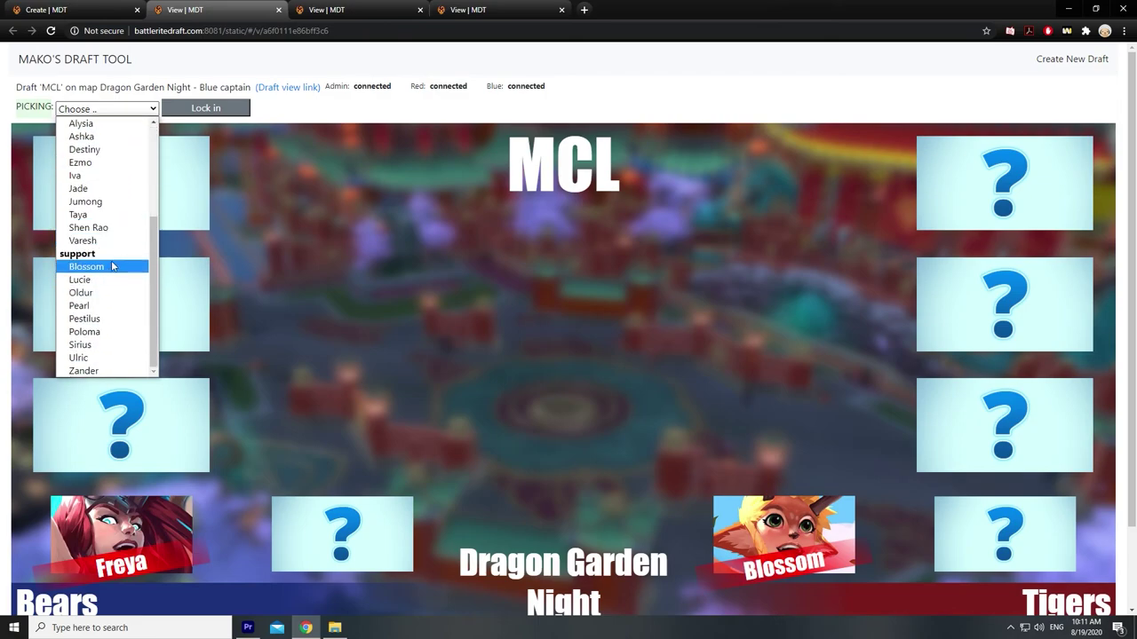
left_click(89, 266)
left_click(205, 107)
Step: Choose Jamila as the red captain's first pick and lock it in
left_click(373, 10)
left_click(133, 108)
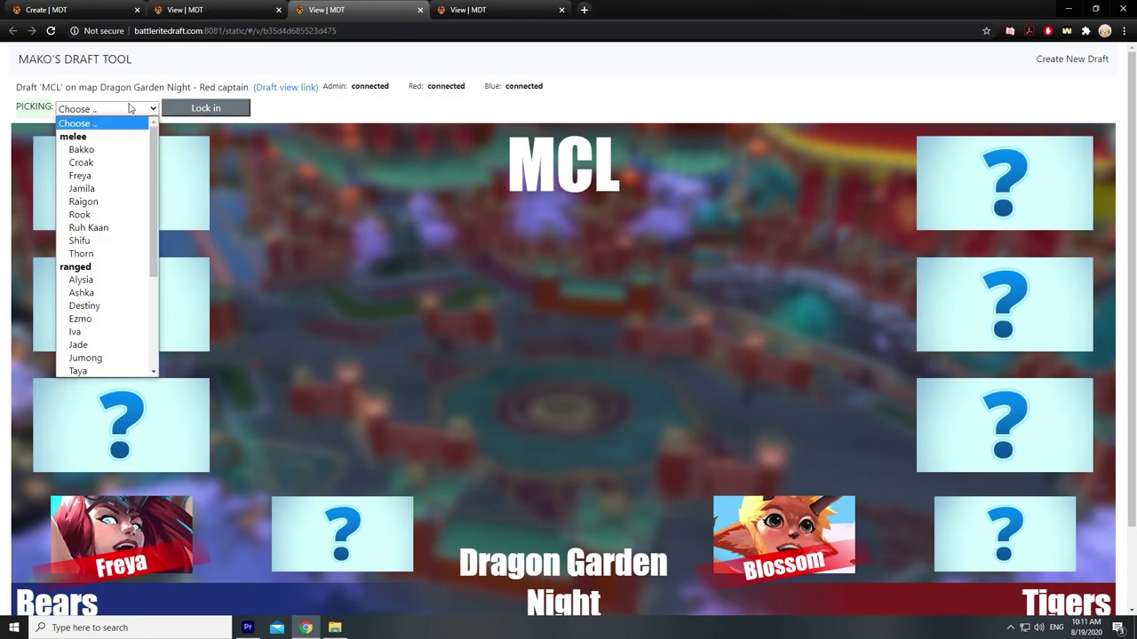
left_click(127, 189)
left_click(218, 107)
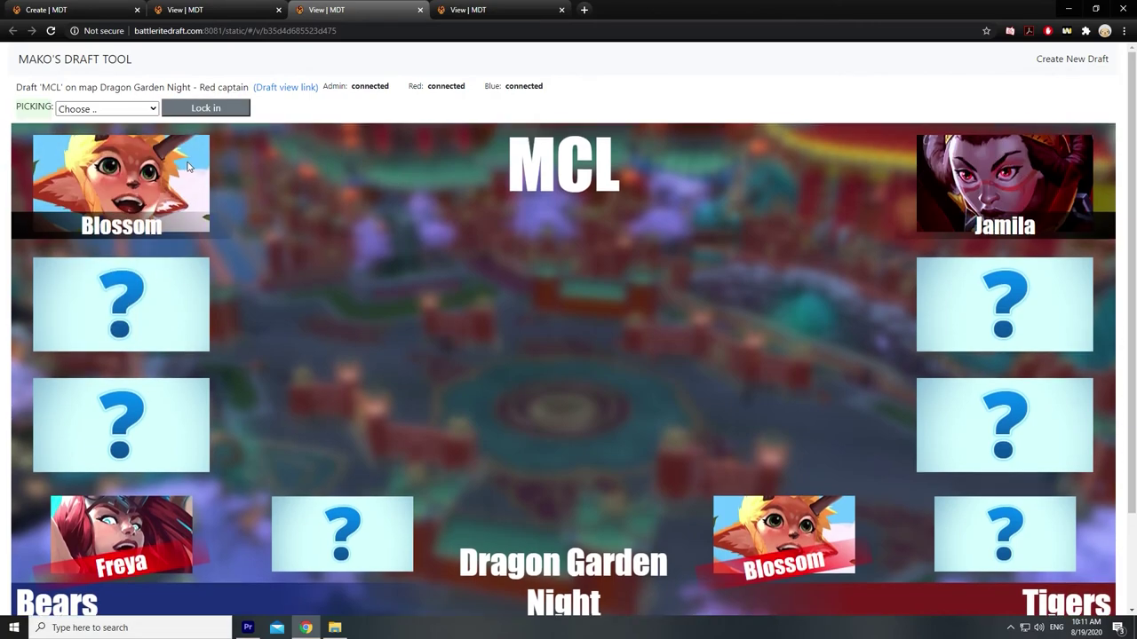
Step: Pause the current vote in the admin view and examine the override options for the ban and pick in the draft table
left_click(515, 11)
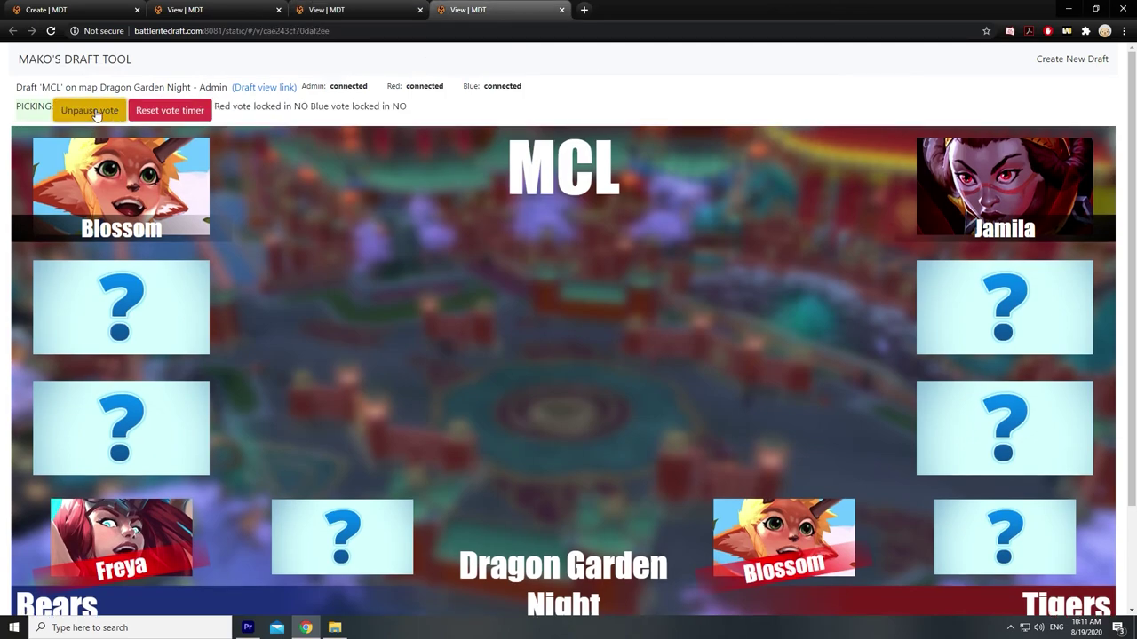
scroll(205, 172, "down", 2)
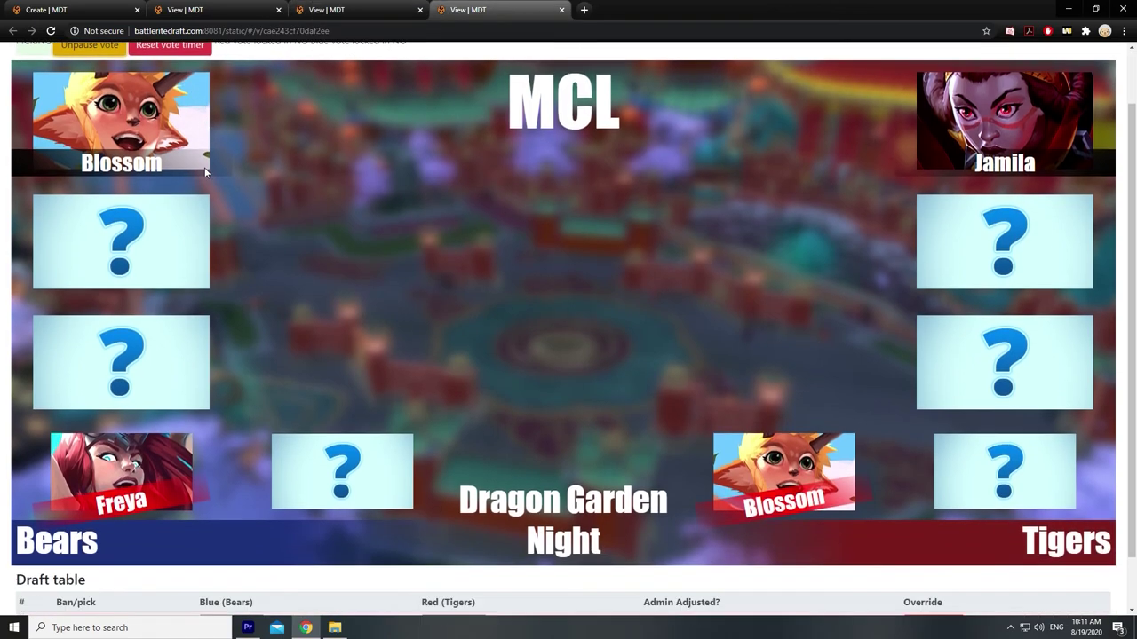
scroll(204, 171, "up", 2)
scroll(205, 171, "down", 2)
scroll(867, 426, "up", 2)
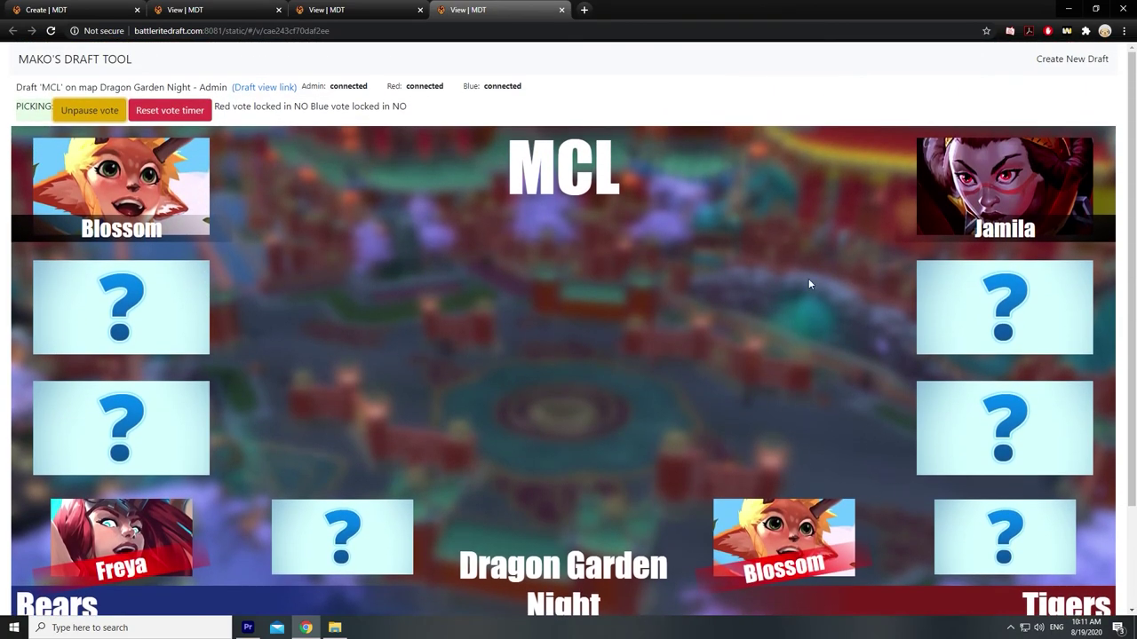
scroll(808, 286, "down", 2)
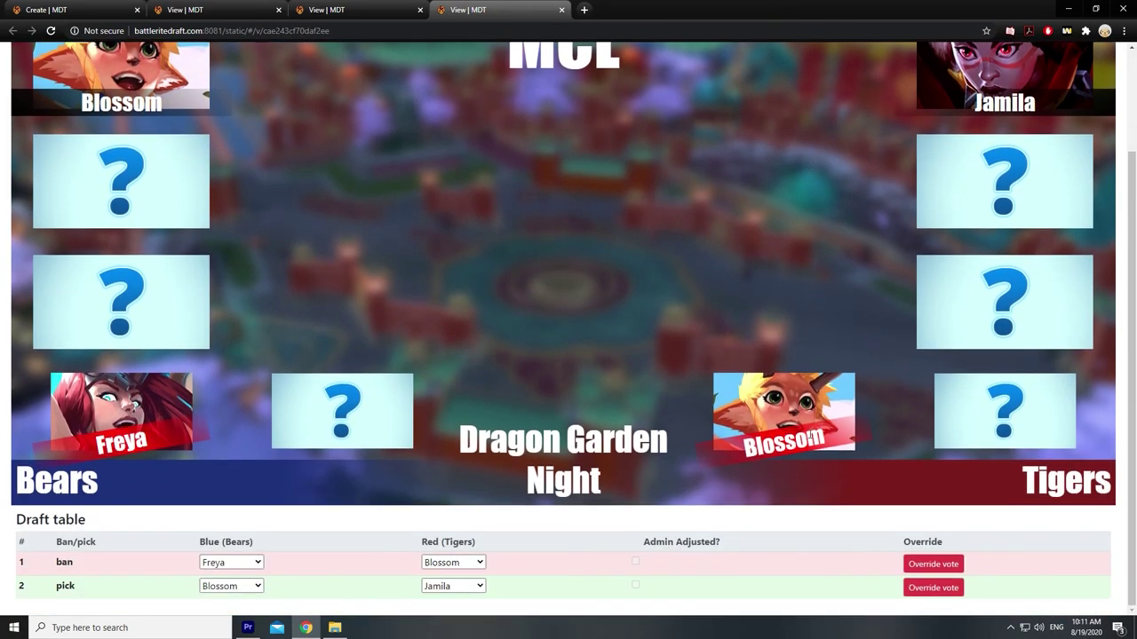
scroll(813, 437, "up", 2)
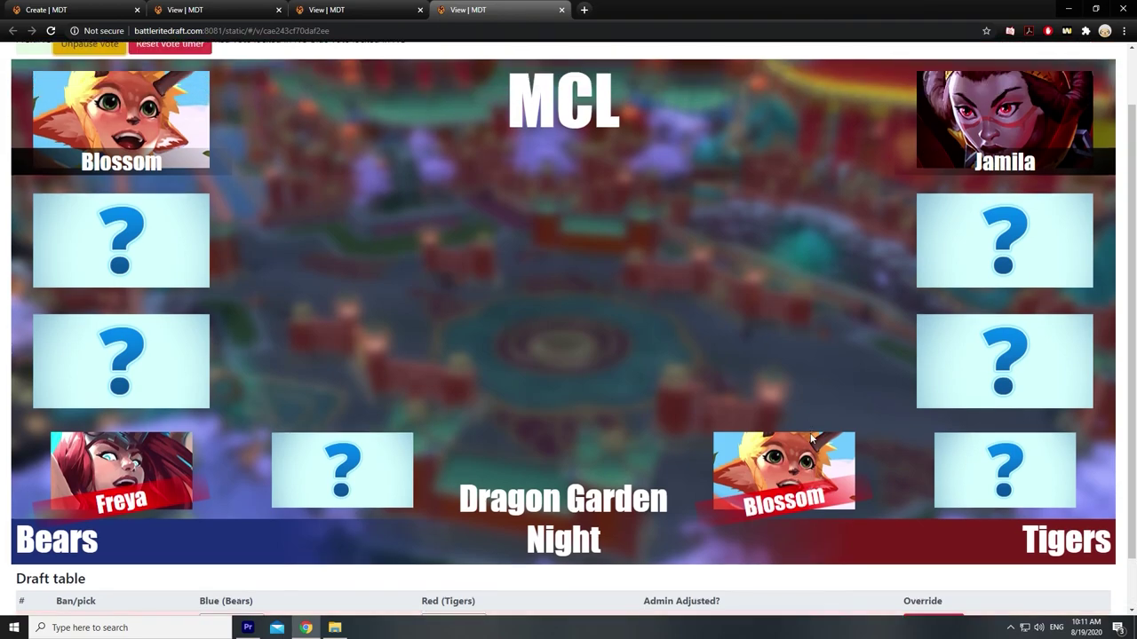
scroll(813, 437, "down", 2)
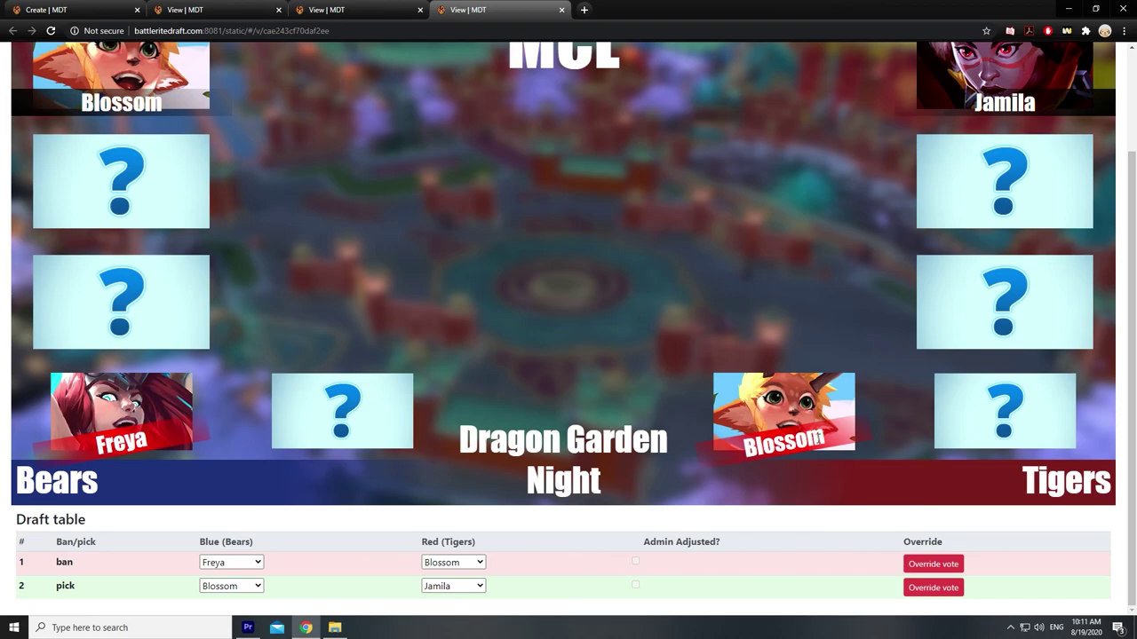
scroll(809, 443, "up", 2)
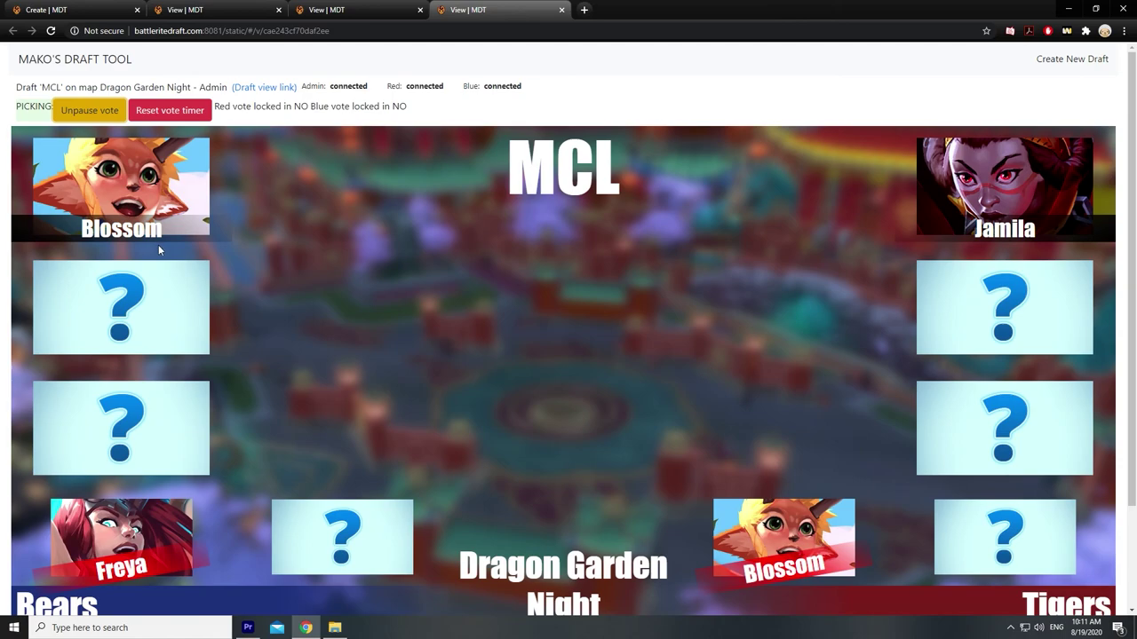
scroll(640, 450, "down", 3)
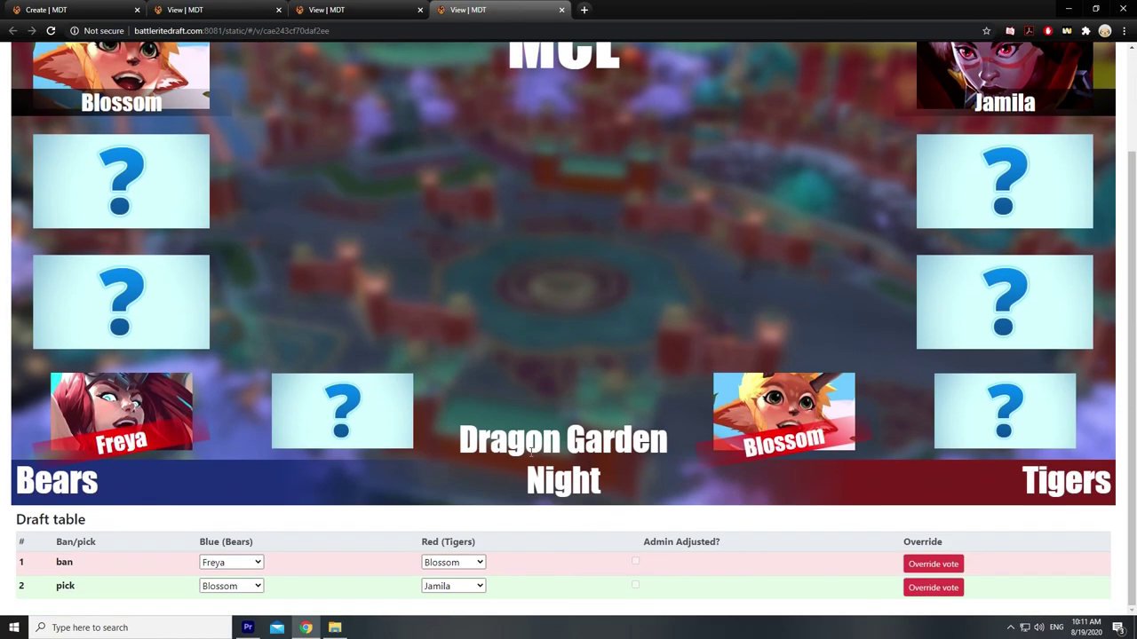
Step: Override the blue team's first pick in the draft table with Poloma
left_click(253, 586)
scroll(226, 515, "down", 2)
scroll(216, 480, "up", 2)
scroll(216, 479, "down", 2)
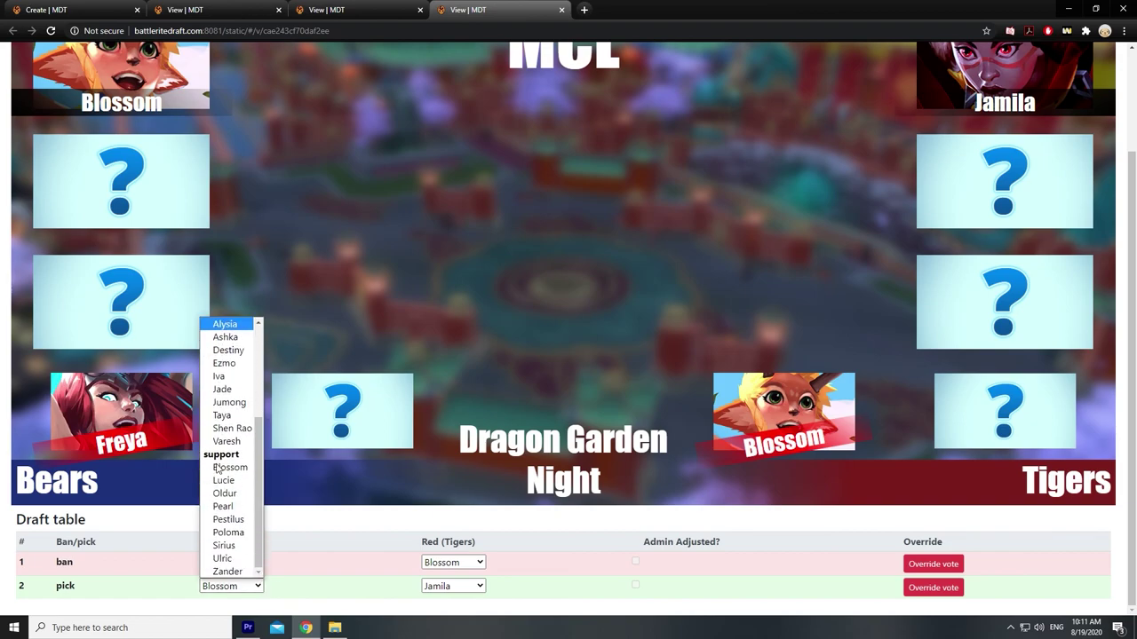
left_click(228, 532)
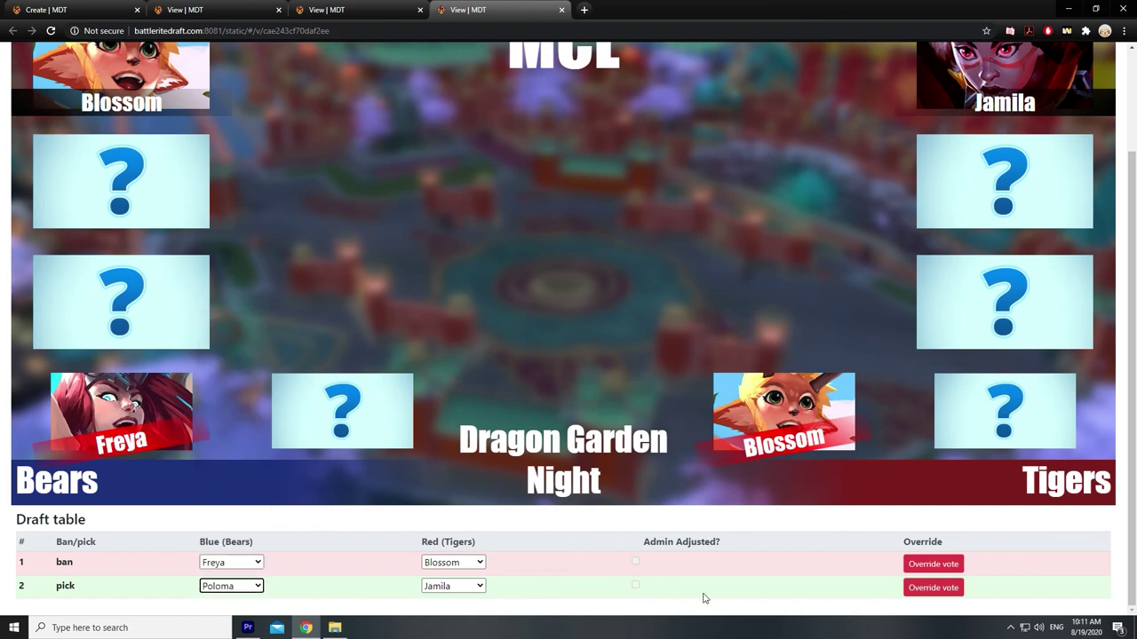
left_click(933, 588)
scroll(440, 503, "up", 2)
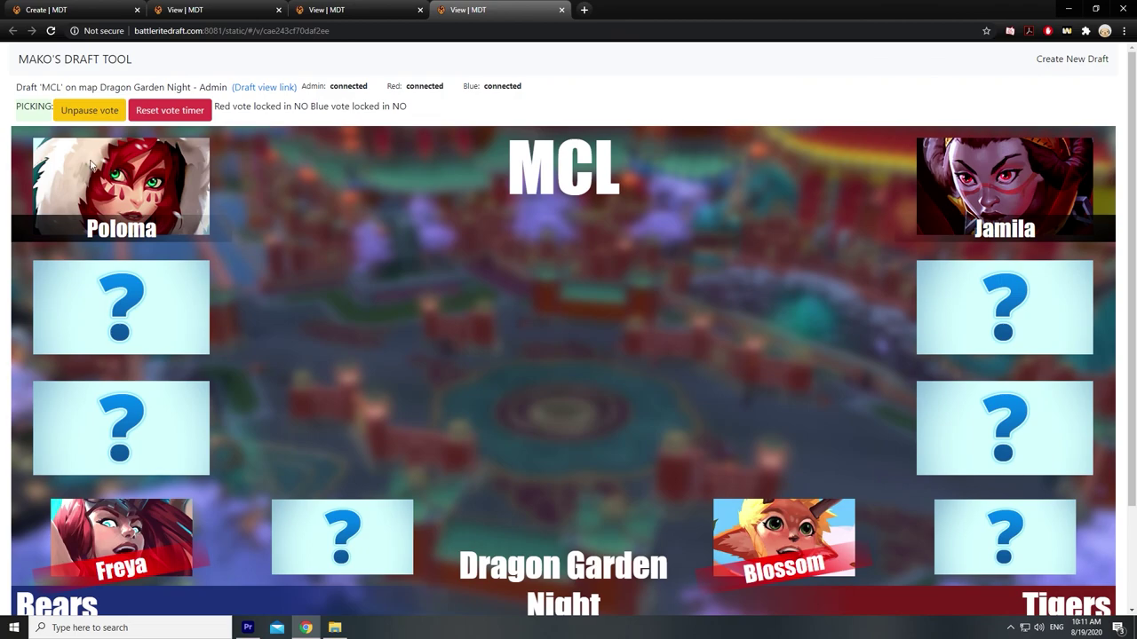
Step: Check the overridden pick in the blue and red captains' views and unpause the vote in the admin view
left_click(225, 11)
left_click(337, 10)
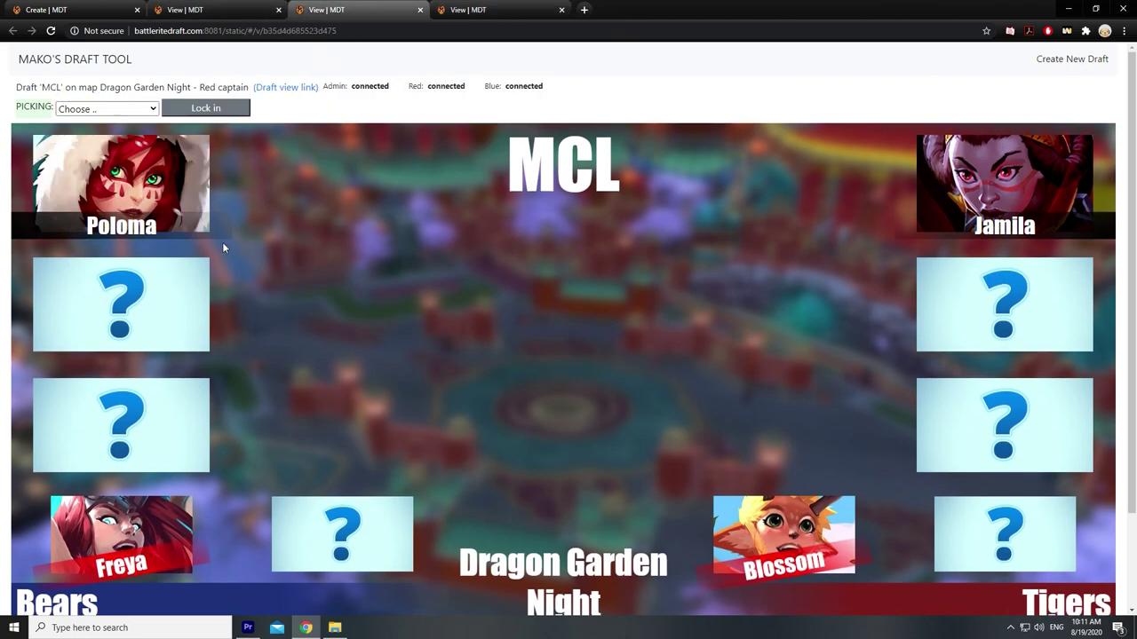
scroll(209, 262, "down", 1)
left_click(497, 10)
left_click(355, 10)
left_click(498, 10)
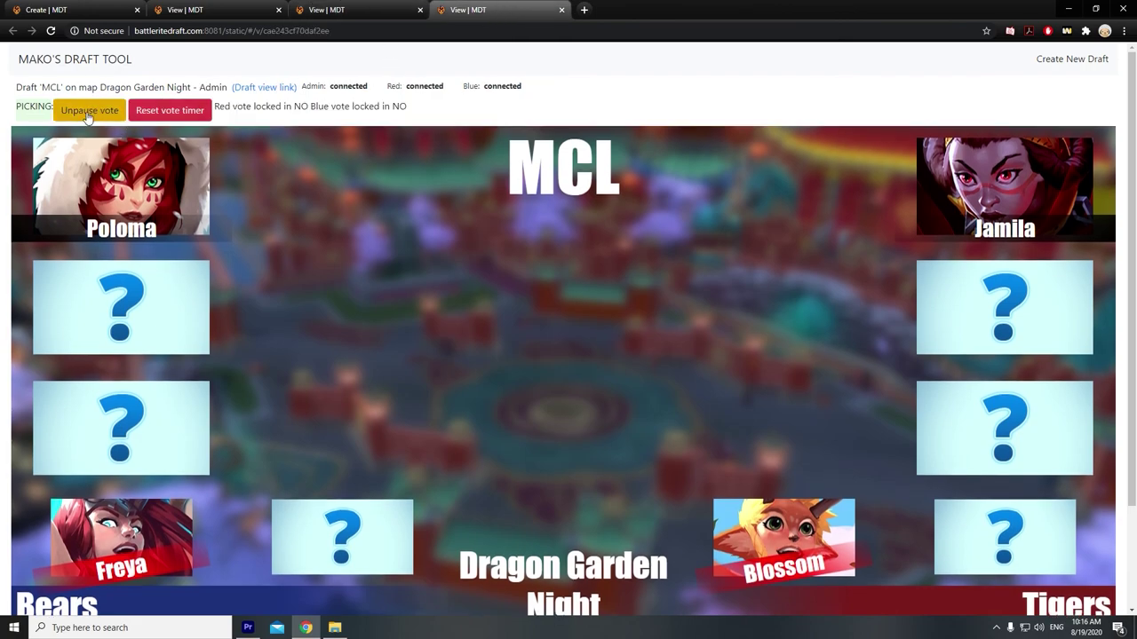
left_click(88, 111)
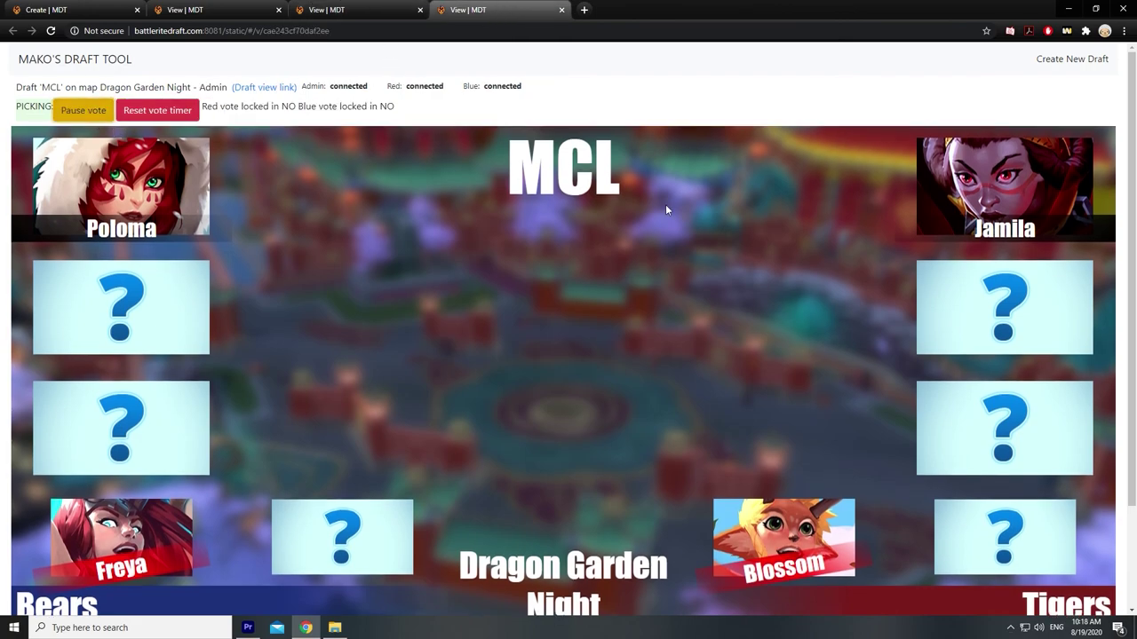